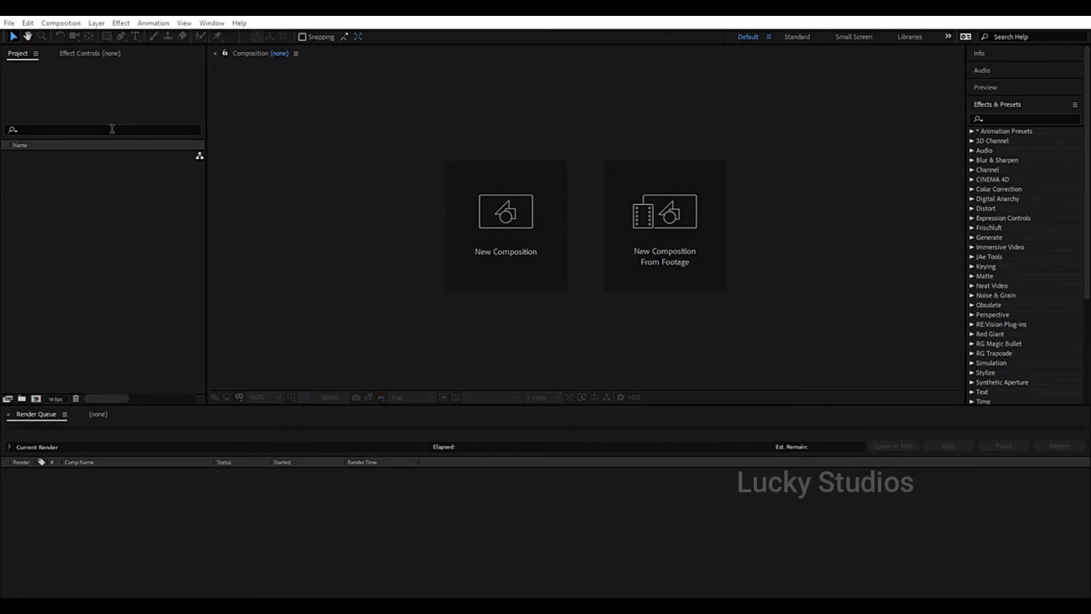
Import the Jellybean_Factory EXR files, starting at Jellybean_Factory_0000.exr, as an OpenEXR sequence.
{"action": "left_click", "coordinate": [9, 23]}
{"action": "mouse_move", "coordinate": [97, 183]}
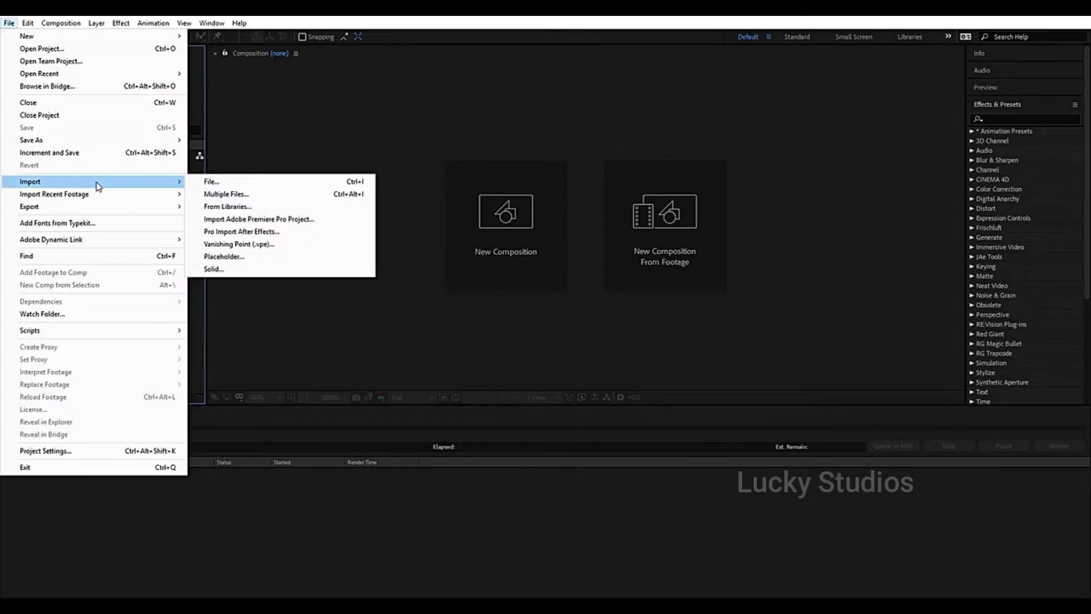
{"action": "left_click", "coordinate": [220, 185]}
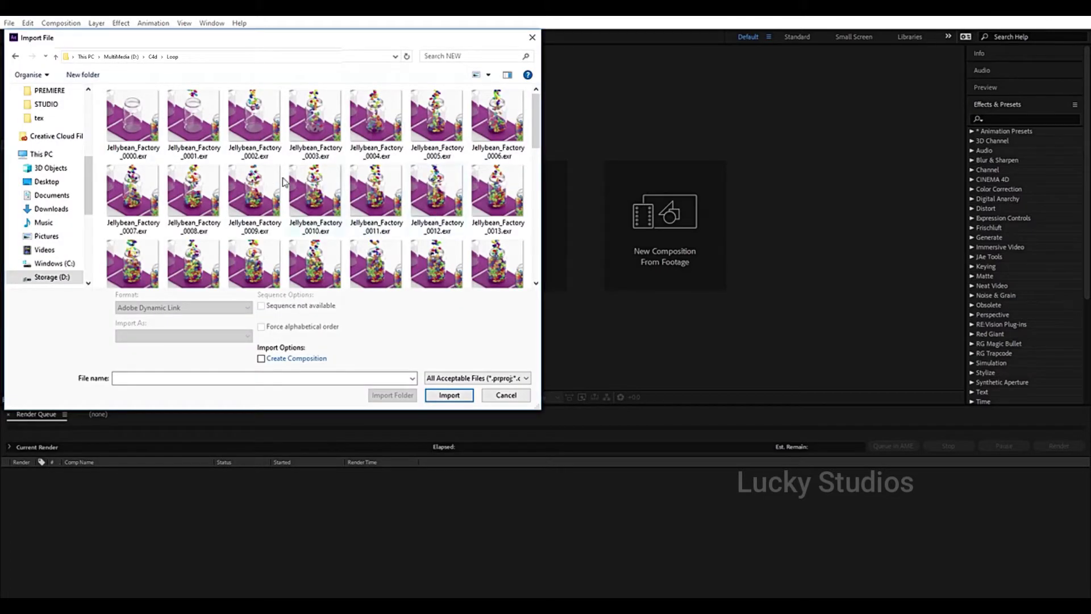
{"action": "left_click", "coordinate": [131, 107]}
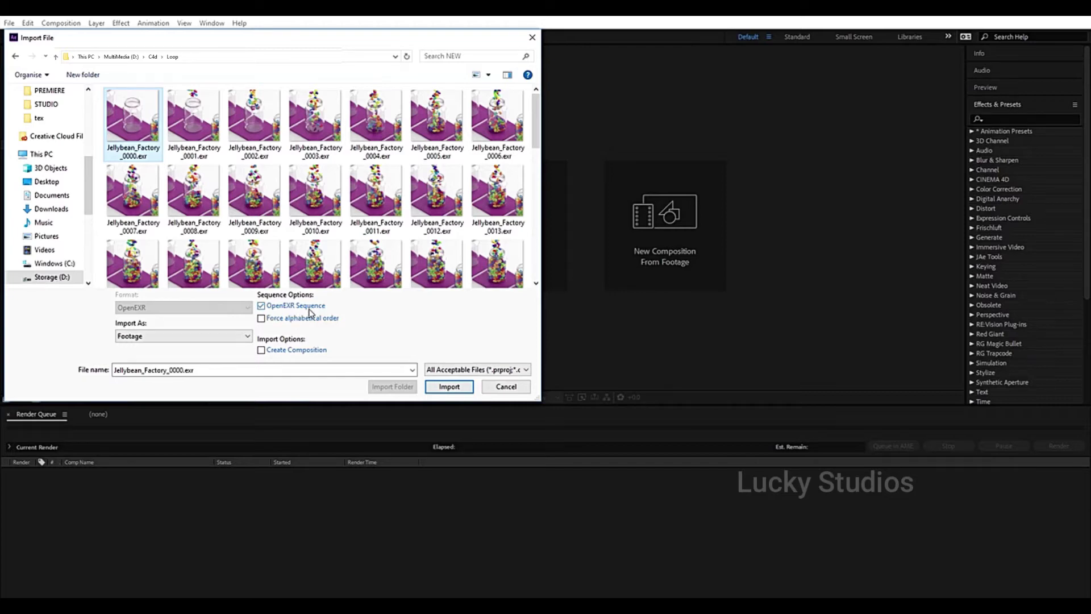
{"action": "left_click", "coordinate": [445, 386]}
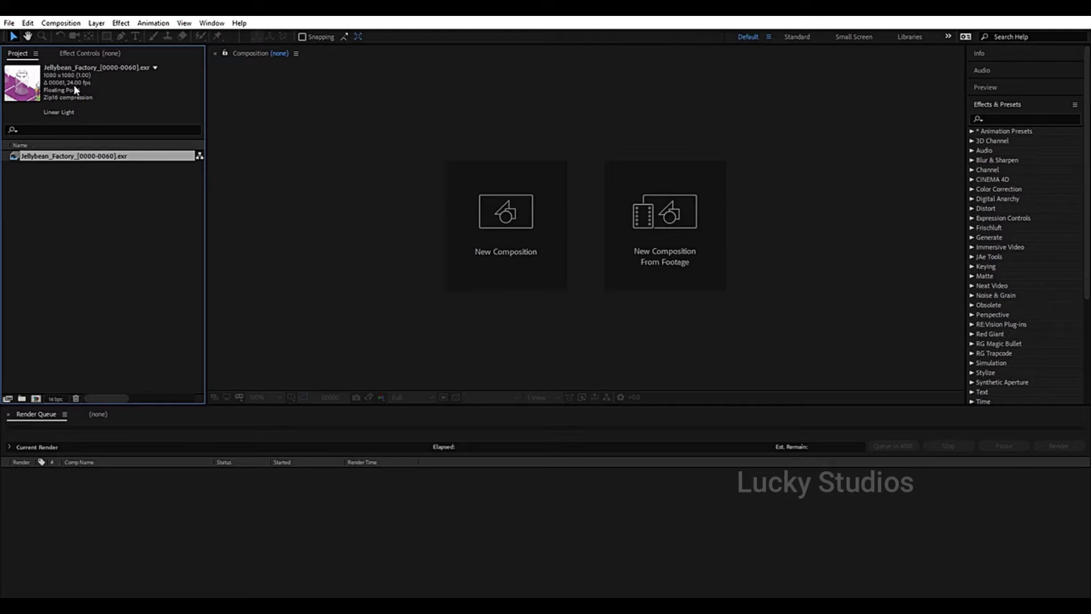
Interpret the Jellybean_Factory sequence at 24 frames per second and create a composition named Jellybean_New from it.
{"action": "right_click", "coordinate": [94, 156]}
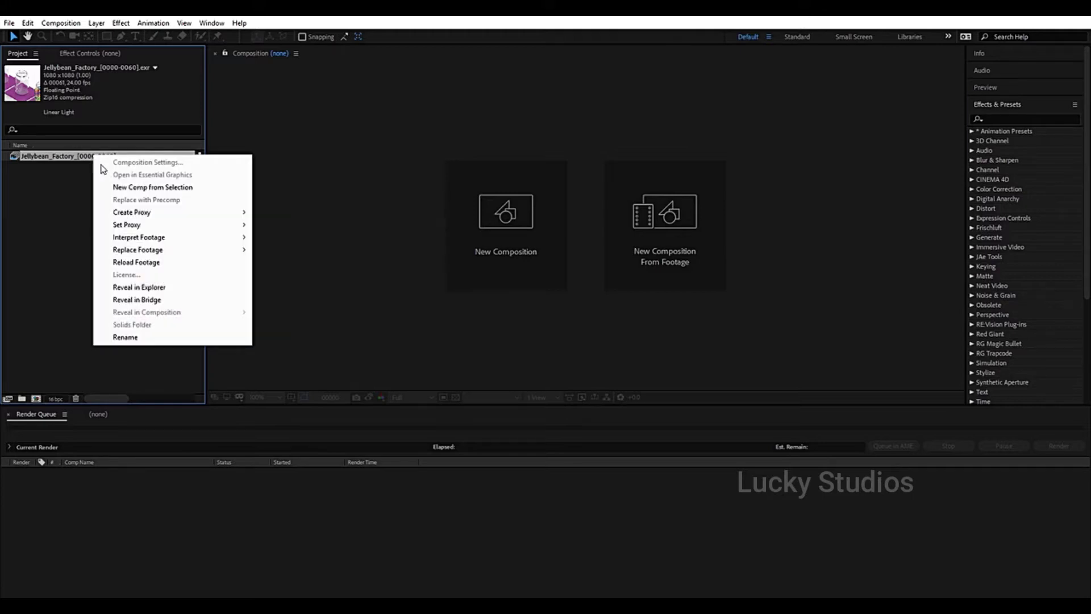
{"action": "mouse_move", "coordinate": [165, 239]}
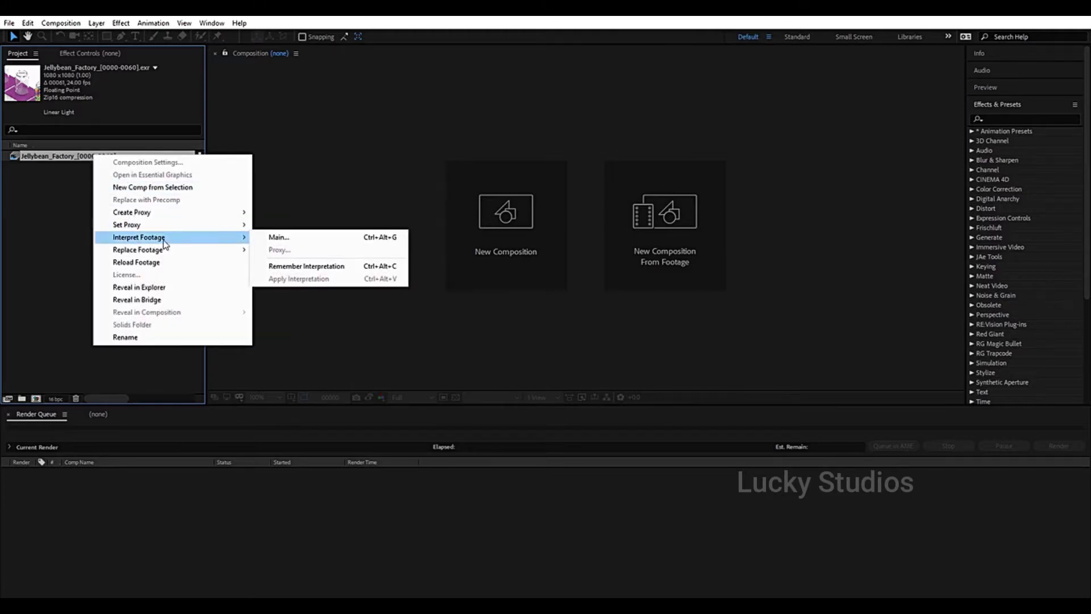
{"action": "left_click", "coordinate": [271, 237]}
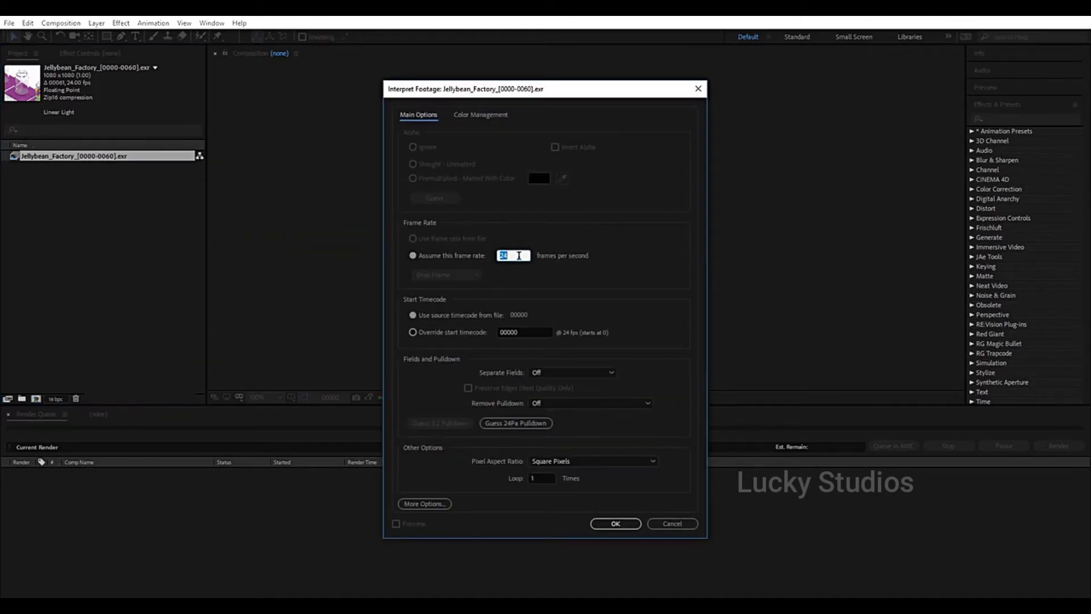
{"action": "left_click", "coordinate": [607, 524]}
{"action": "left_click_drag", "start_coordinate": [15, 162], "coordinate": [38, 404]}
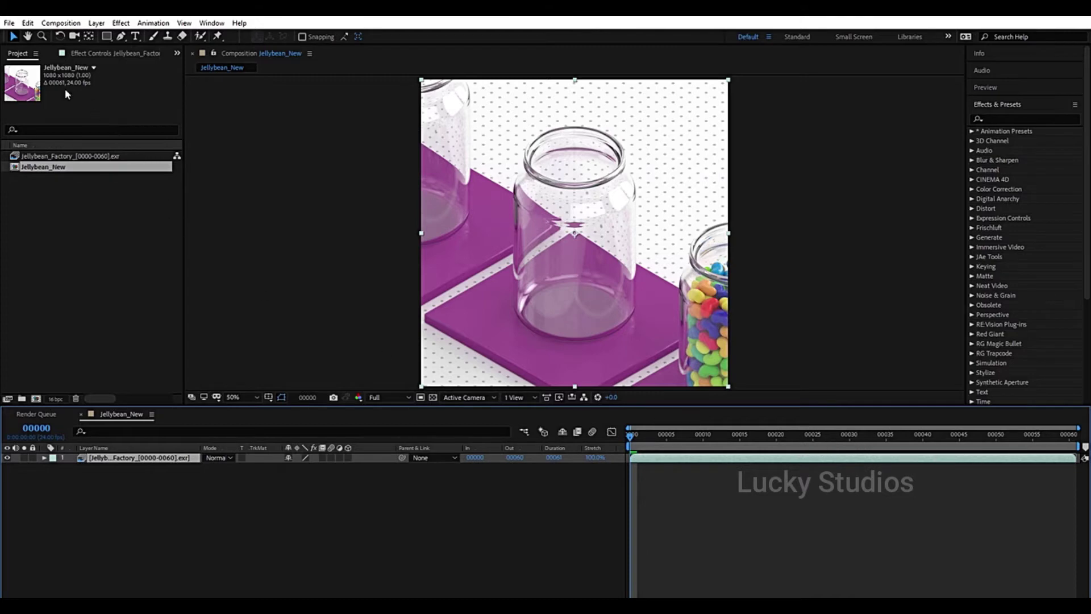
Set the project's color depth to 16 bits per channel.
{"action": "left_click", "coordinate": [55, 399]}
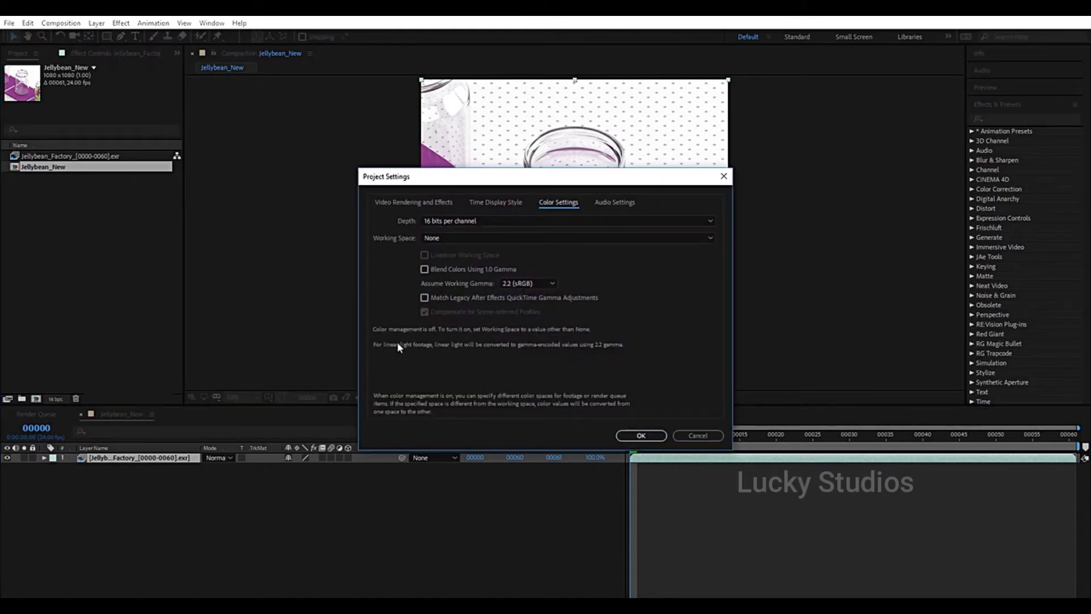
{"action": "left_click", "coordinate": [481, 222]}
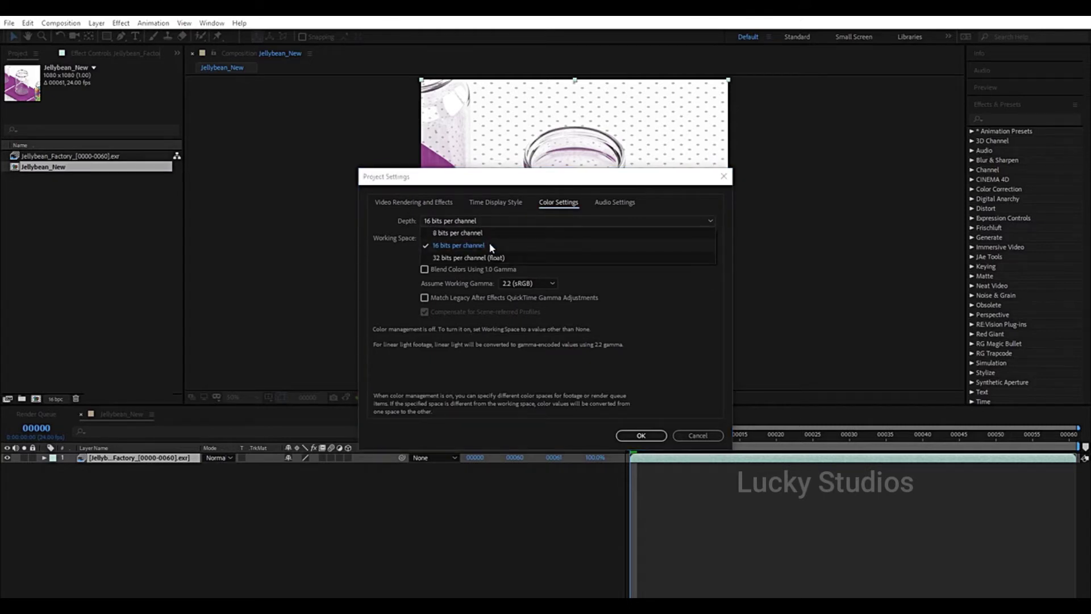
{"action": "left_click", "coordinate": [491, 247]}
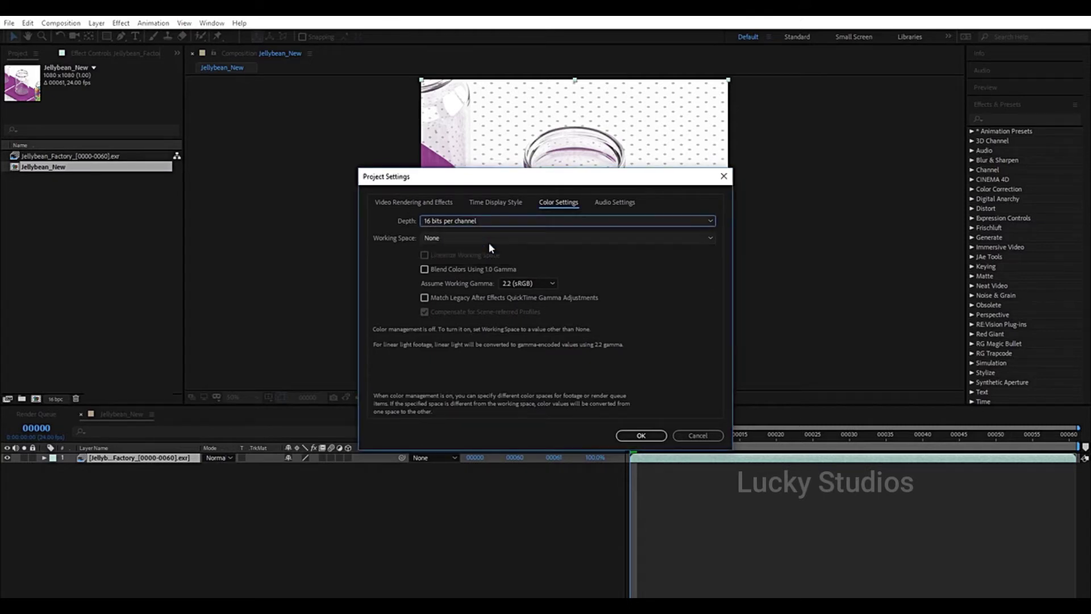
{"action": "left_click", "coordinate": [639, 436]}
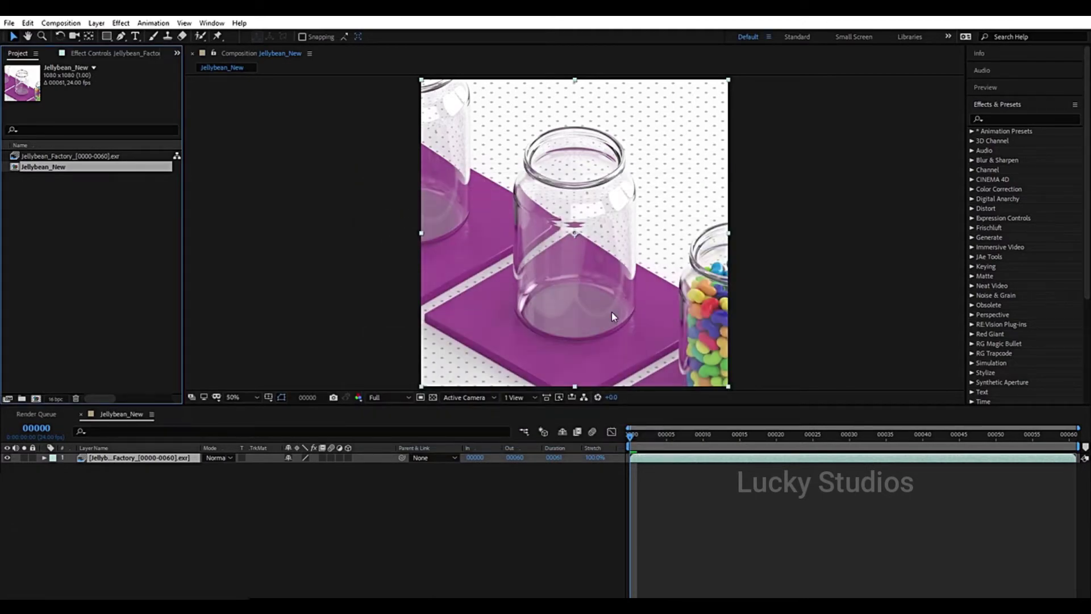
Play the Jellybean_New composition to review the jar-filling animation.
{"action": "key", "text": "space"}
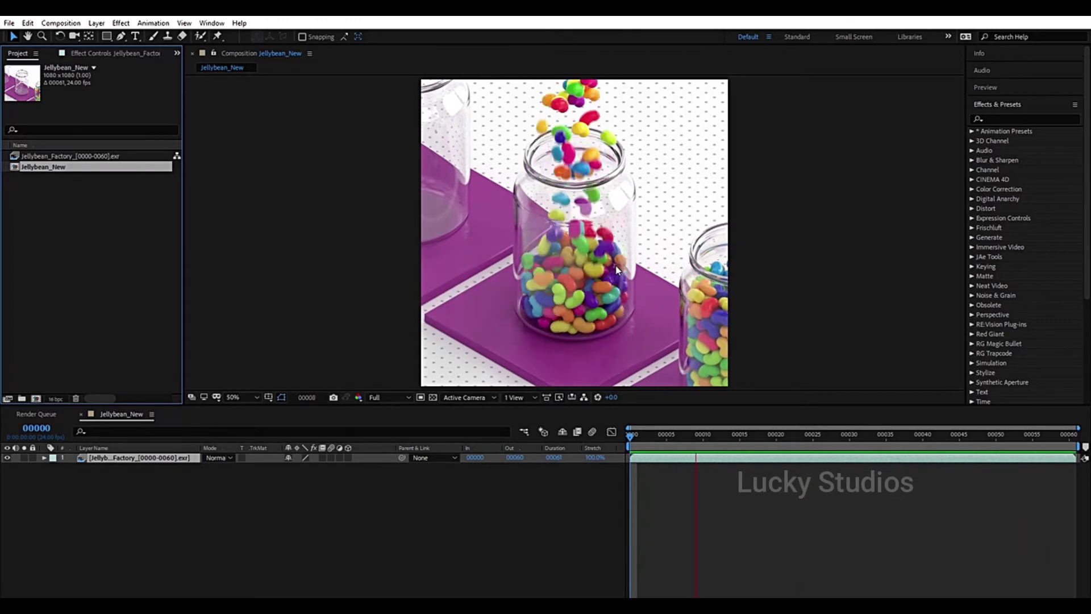
{"action": "key", "text": "space"}
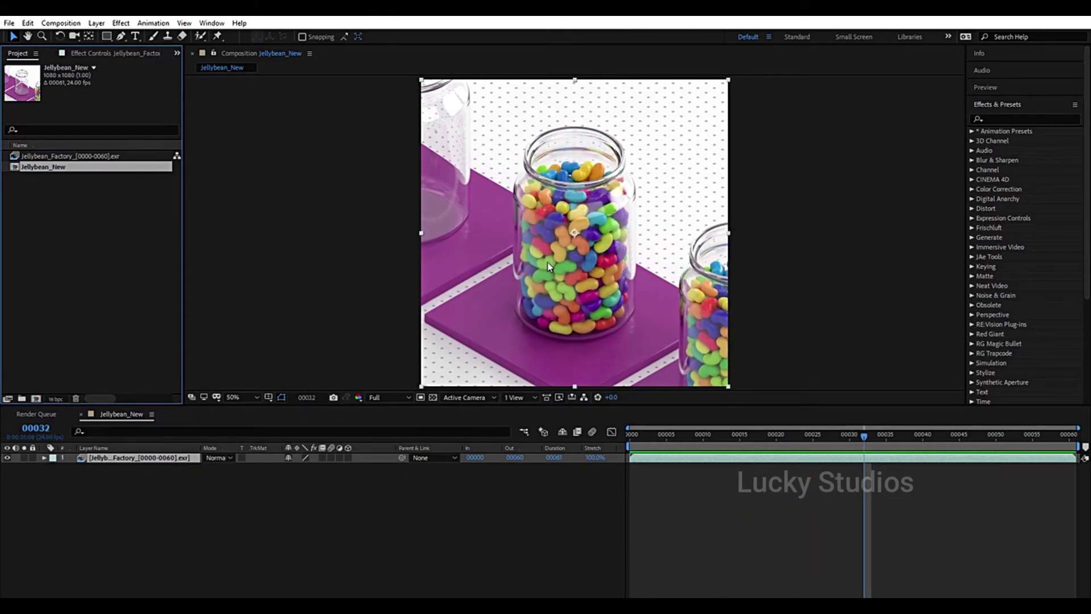
{"action": "left_click", "coordinate": [318, 353]}
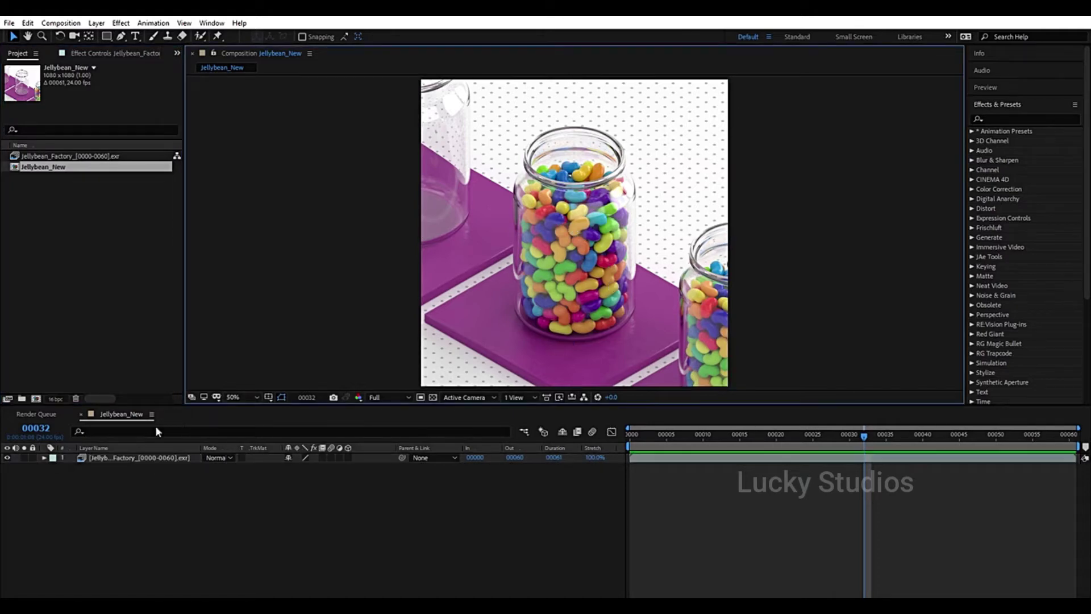
Add an adjustment layer above the Jellybean footage and name it Colour Correct.
{"action": "left_click", "coordinate": [118, 457]}
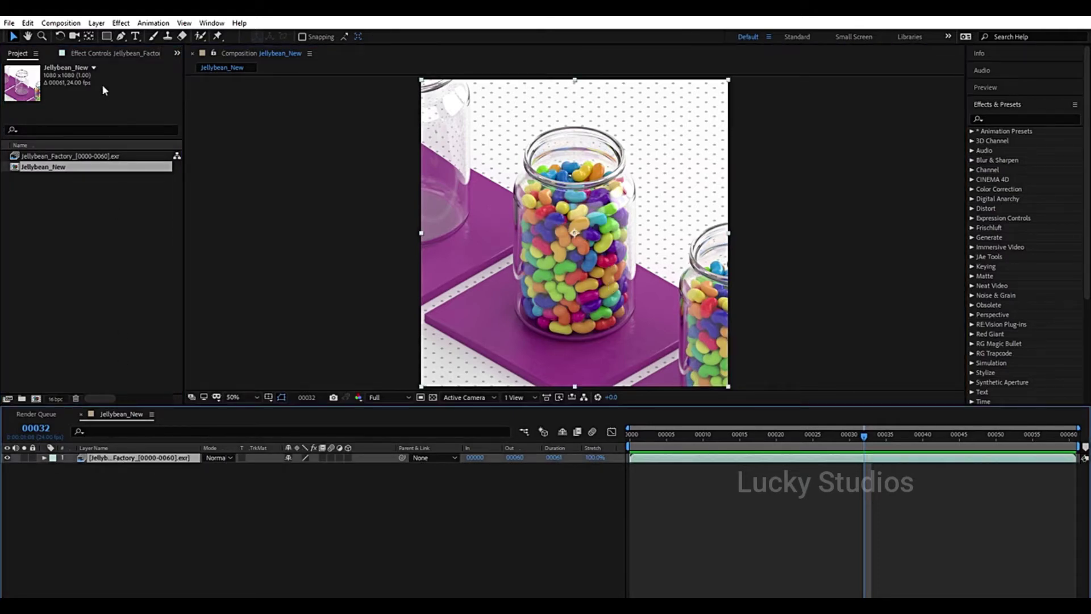
{"action": "left_click", "coordinate": [96, 22]}
{"action": "mouse_move", "coordinate": [104, 37]}
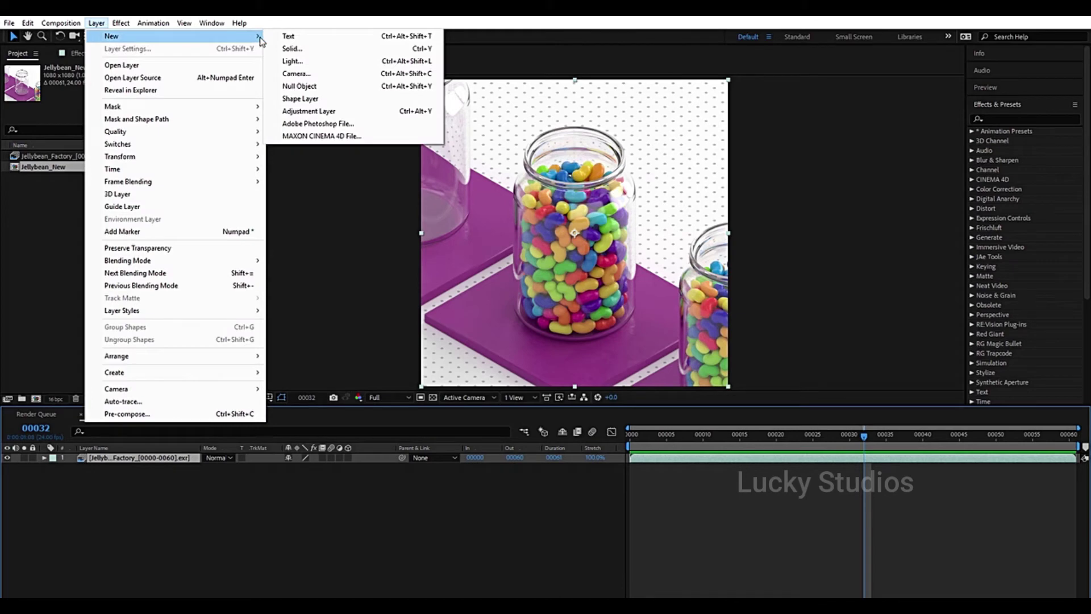
{"action": "left_click", "coordinate": [371, 114]}
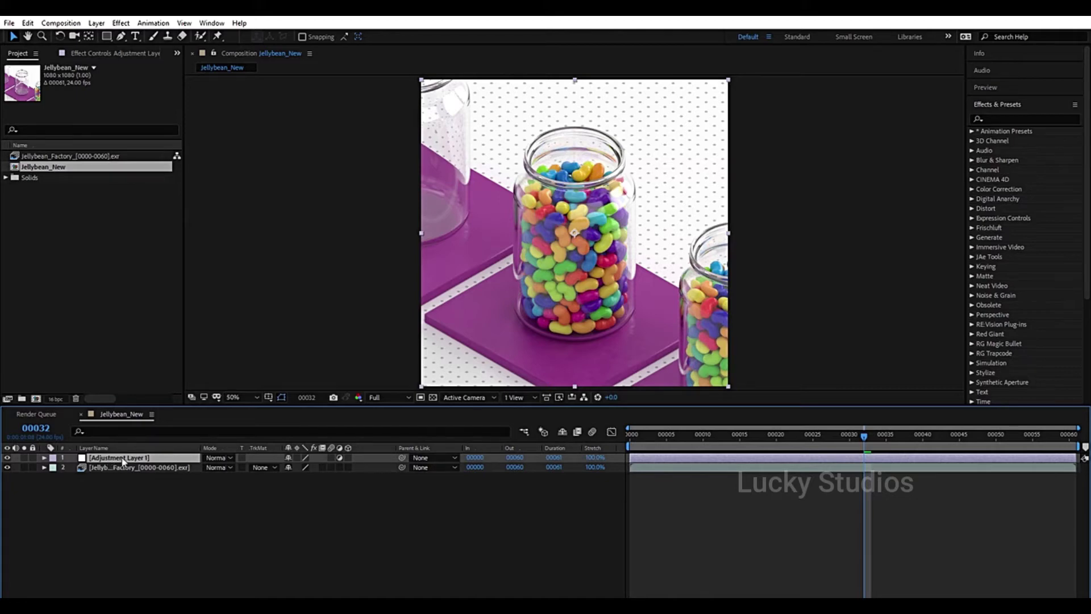
{"action": "key", "text": "Return"}
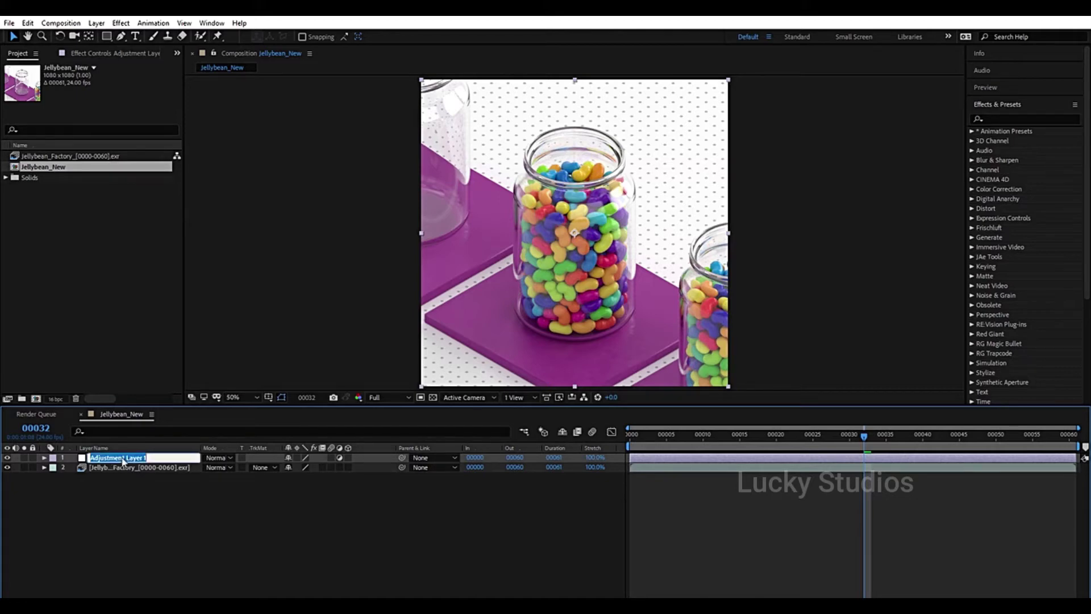
{"action": "type", "text": "Colour Correct"}
{"action": "key", "text": "Return"}
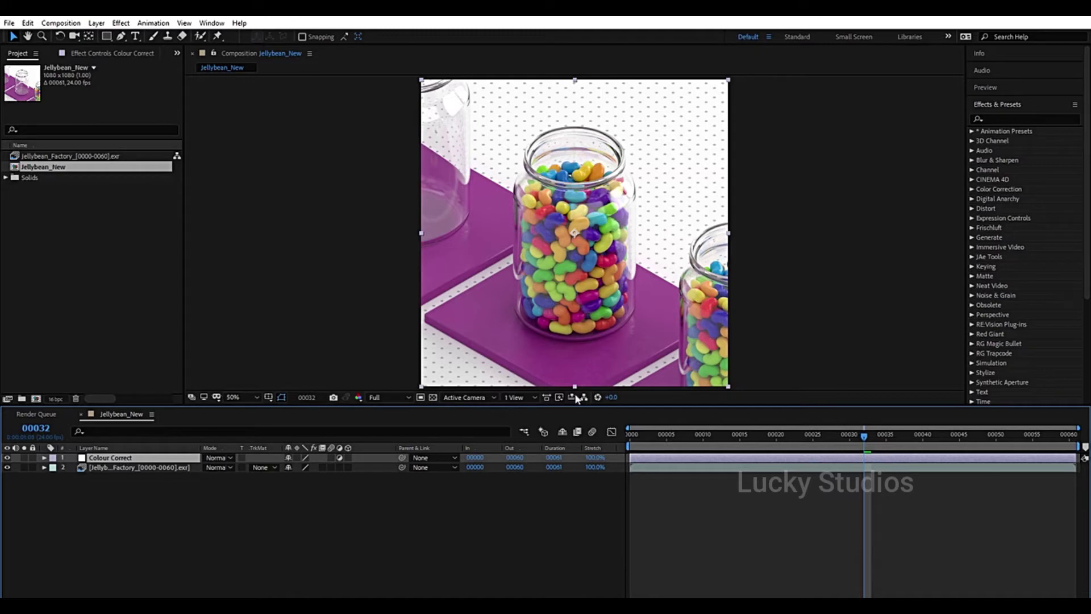
Apply Lumetri Color to the Colour Correct layer and set its Basic Correction input LUT to M31 - Rec.709.
{"action": "left_click", "coordinate": [998, 119]}
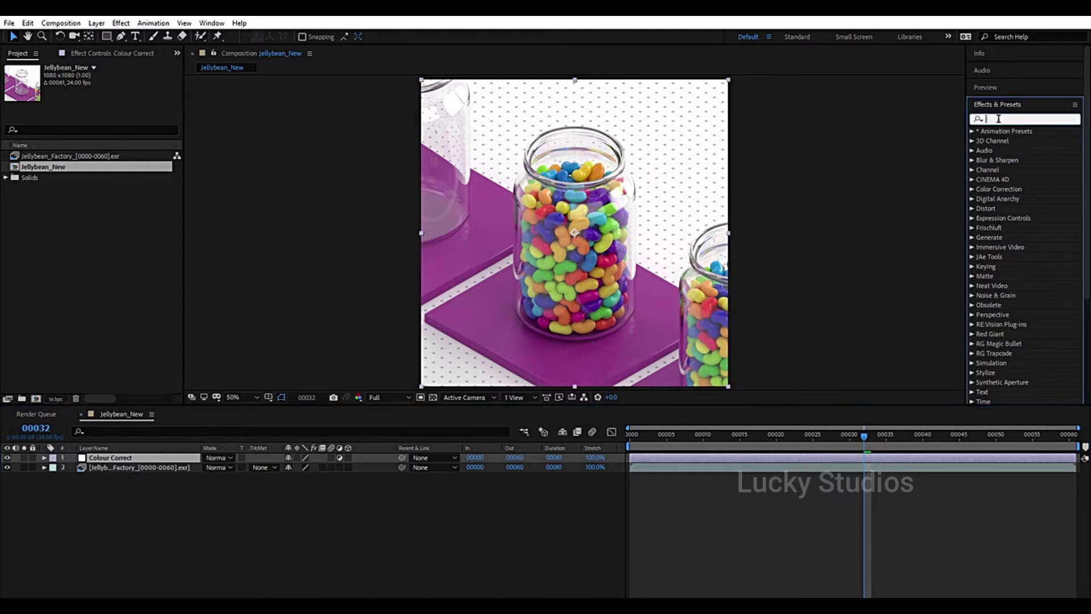
{"action": "type", "text": "lum"}
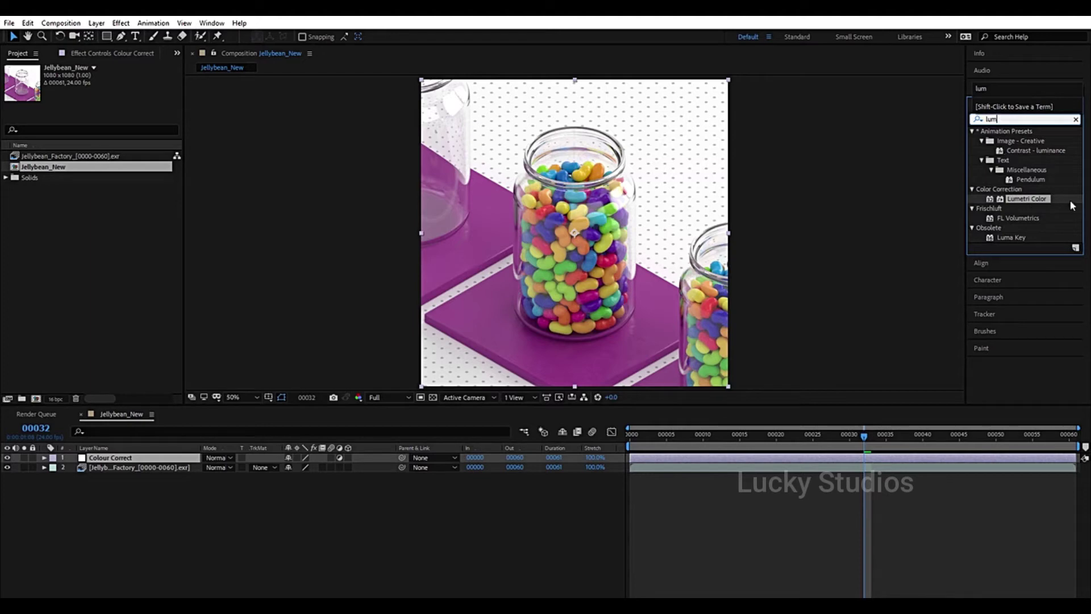
{"action": "double_click", "coordinate": [1024, 200]}
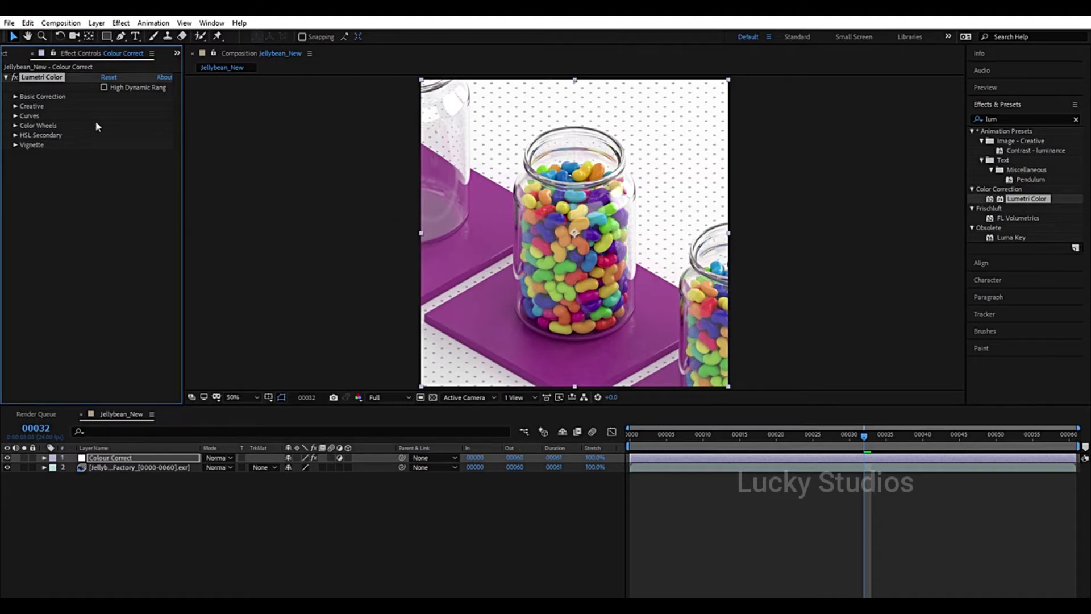
{"action": "left_click", "coordinate": [15, 97]}
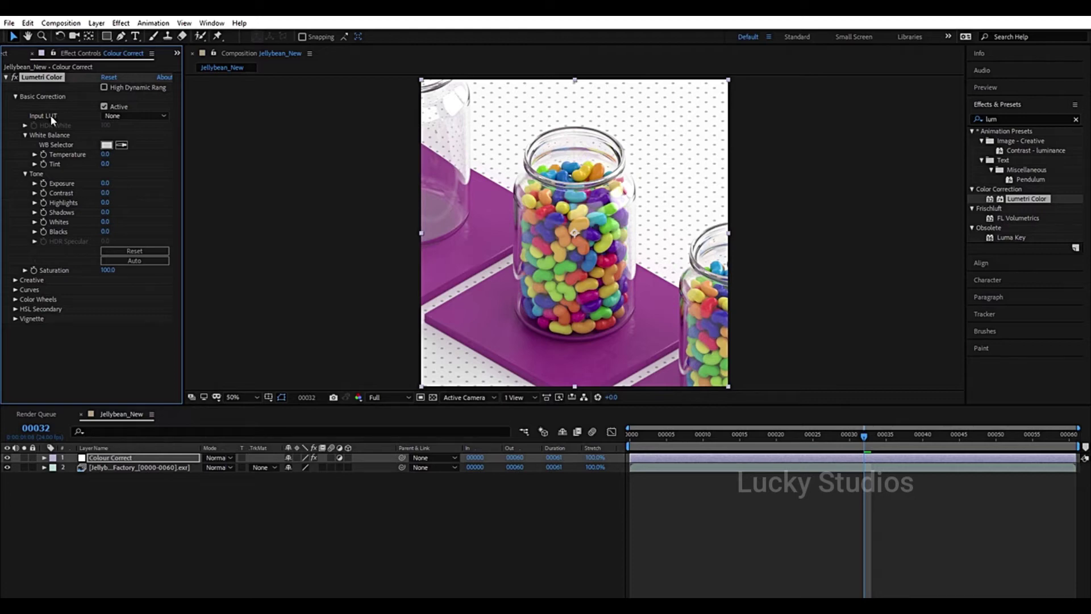
{"action": "left_click", "coordinate": [116, 118]}
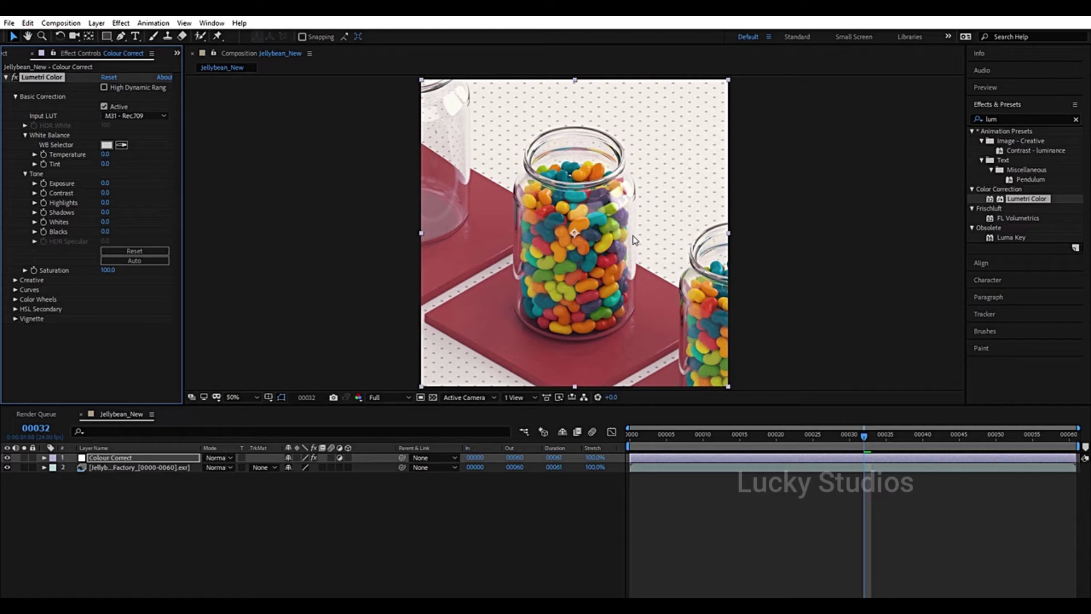
Set the Colour Correct layer's opacity to 50%.
{"action": "left_click", "coordinate": [119, 459]}
{"action": "key", "text": "t"}
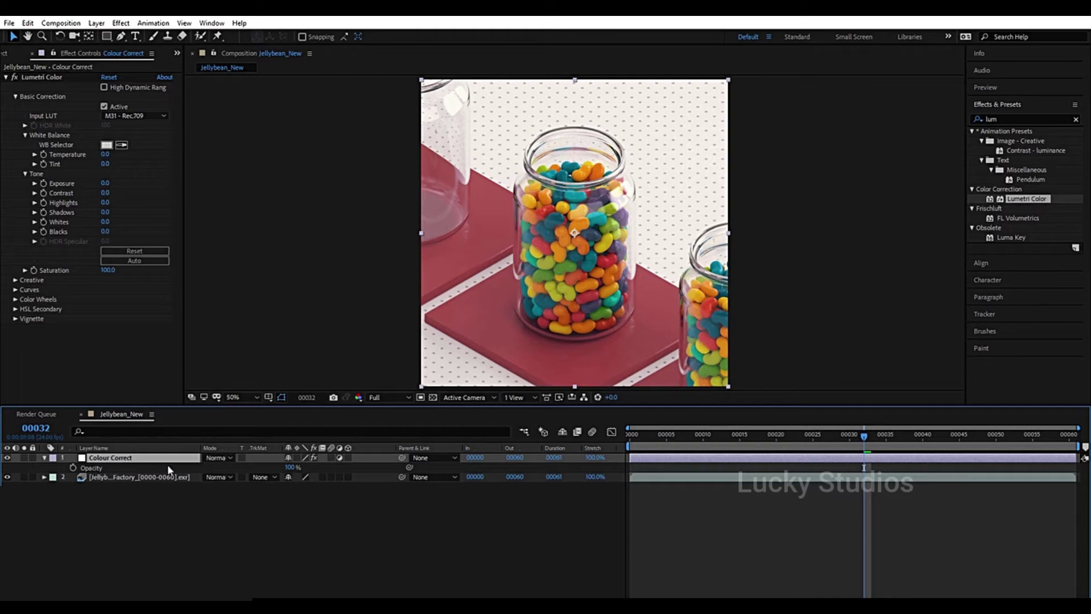
{"action": "left_click", "coordinate": [290, 467]}
{"action": "type", "text": "50"}
{"action": "key", "text": "Return"}
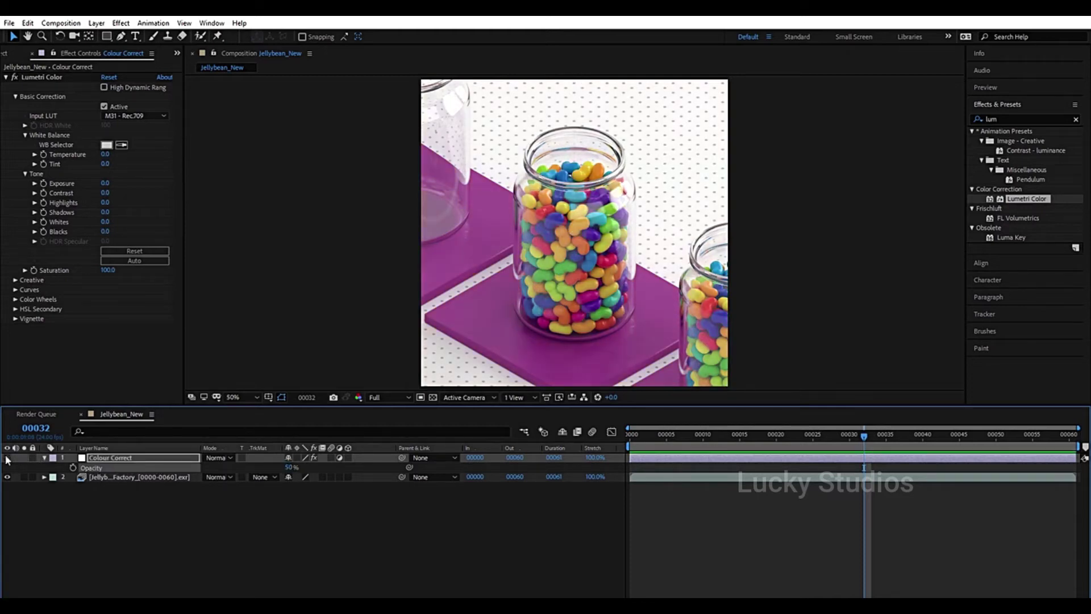
Compare the image with and without the Colour Correct layer by toggling its visibility.
{"action": "left_click", "coordinate": [7, 458]}
{"action": "left_click", "coordinate": [7, 458]}
{"action": "left_click", "coordinate": [6, 457]}
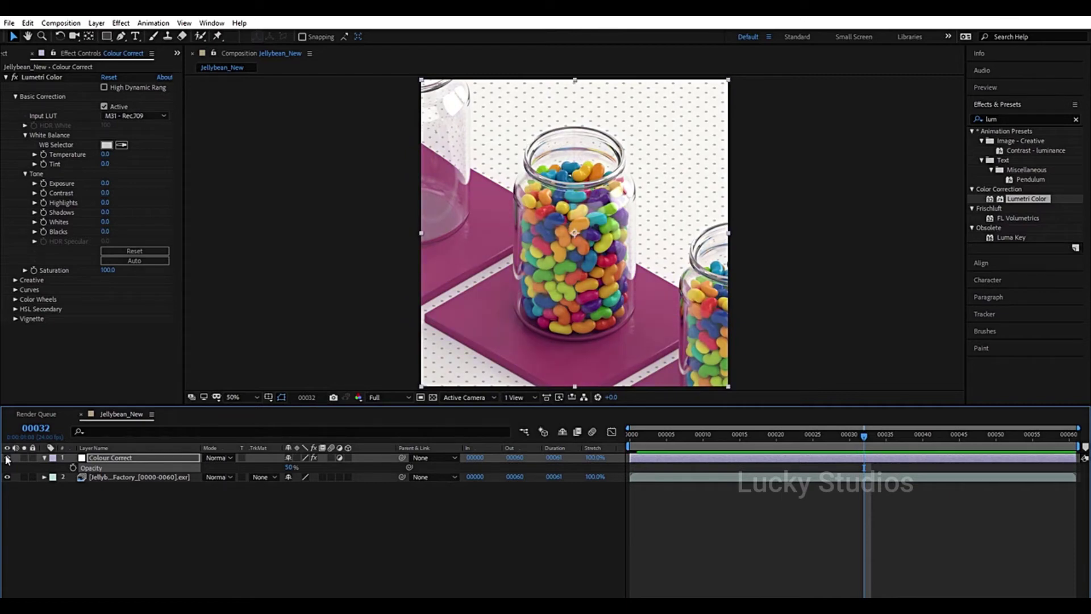
{"action": "left_click", "coordinate": [7, 457]}
{"action": "left_click", "coordinate": [7, 457]}
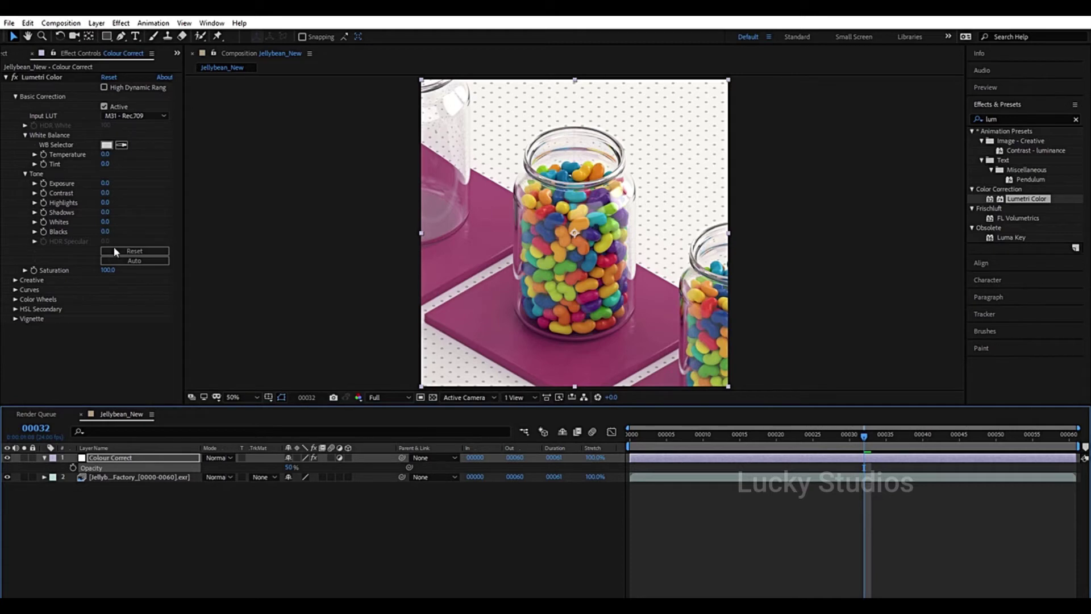
Set the Lumetri Color contrast to 40 and play back the corrected animation.
{"action": "left_click", "coordinate": [106, 194]}
{"action": "type", "text": "4"}
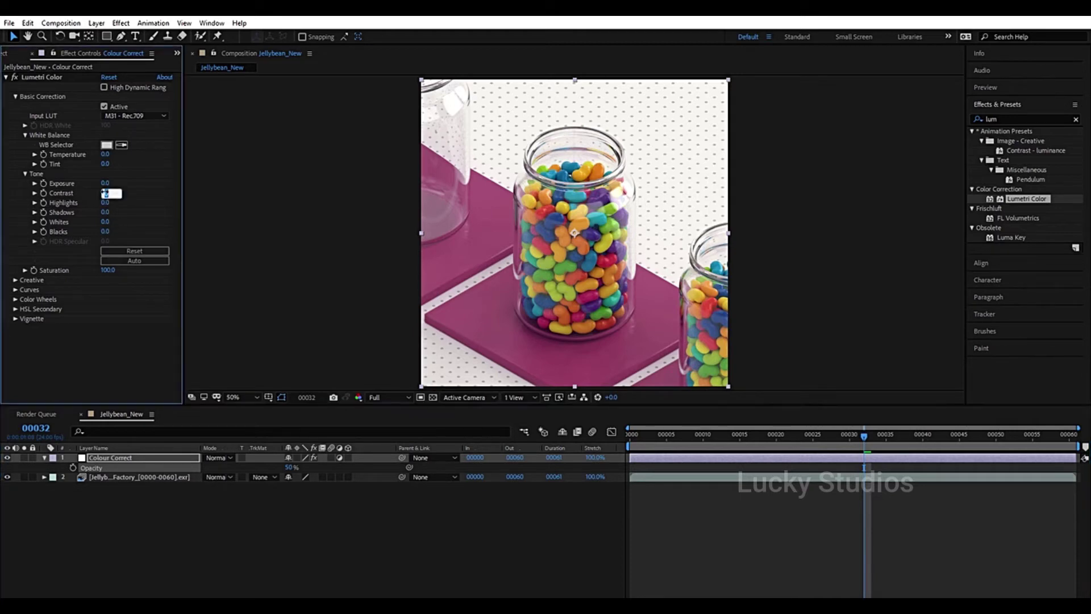
{"action": "type", "text": "0"}
{"action": "key", "text": "Return"}
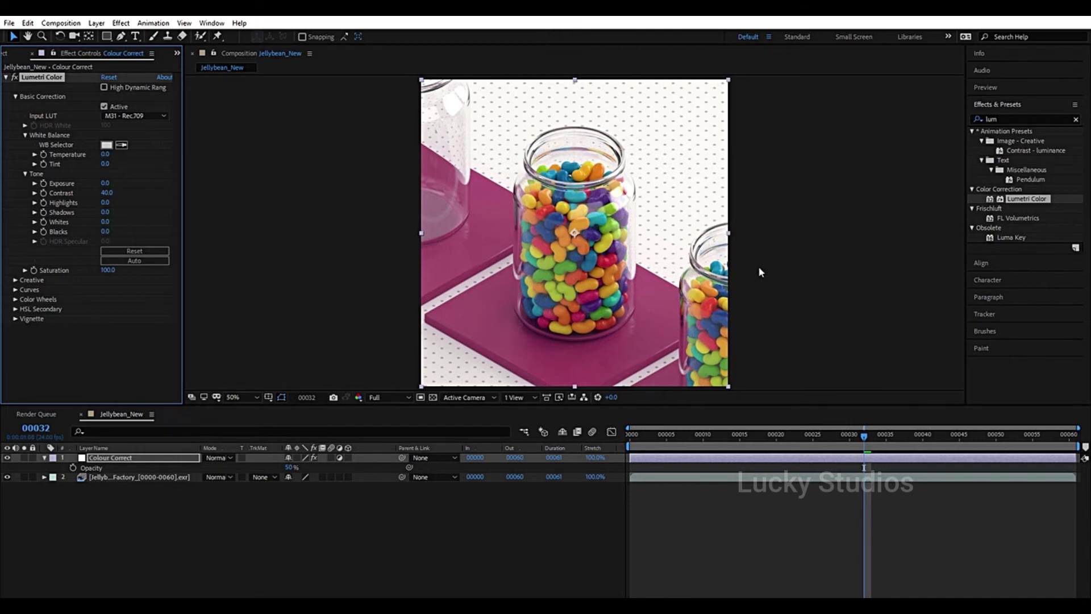
{"action": "key", "text": "space"}
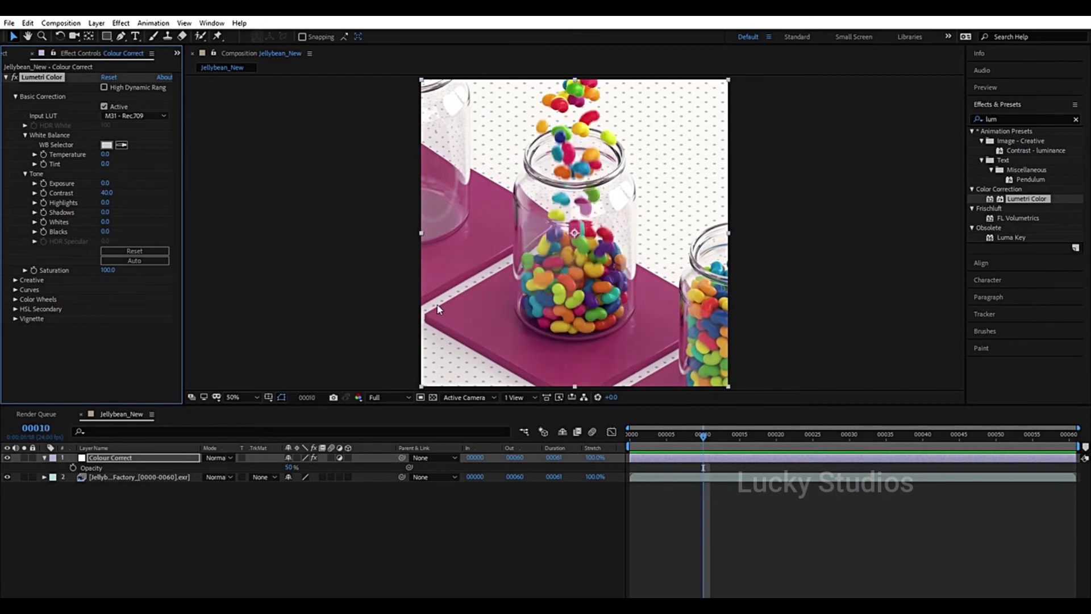
Set the Lumetri Color saturation to 110 and scrub through the opening frames to check the grade.
{"action": "left_click", "coordinate": [104, 271]}
{"action": "type", "text": "130"}
{"action": "key", "text": "Return"}
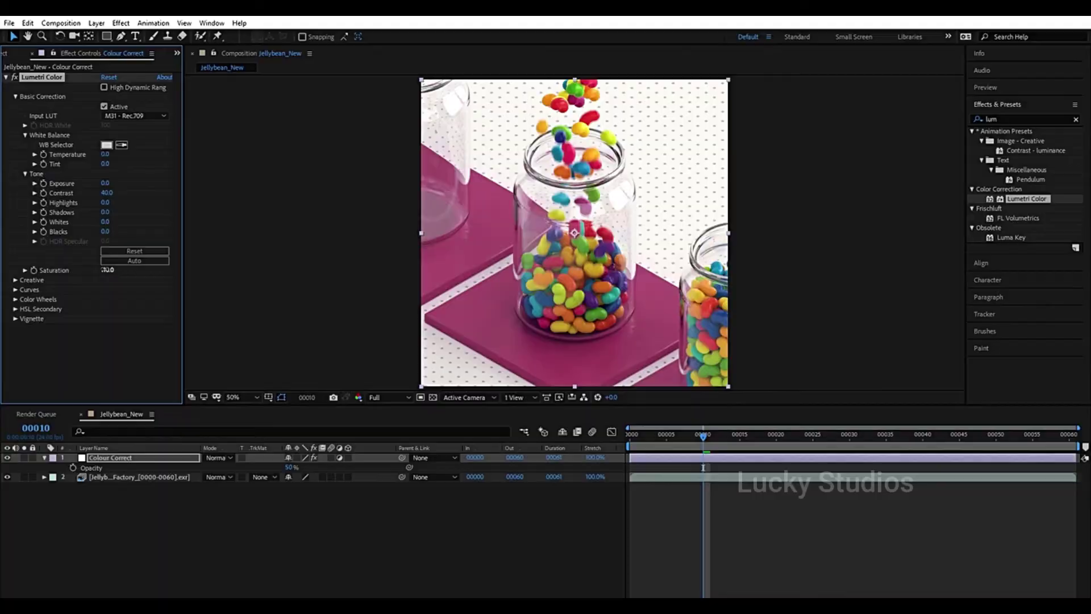
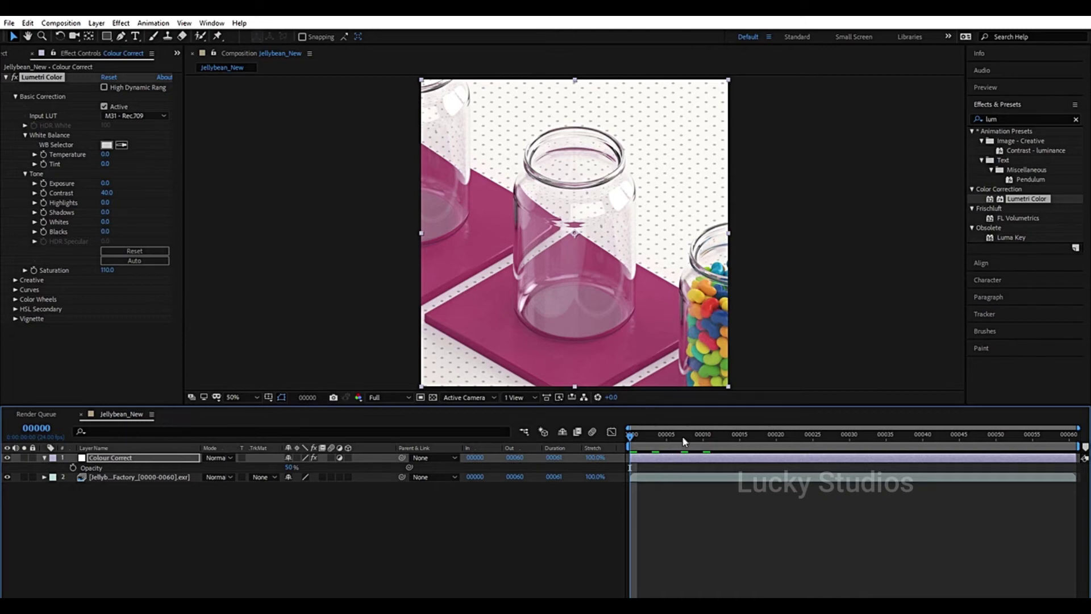
{"action": "left_click_drag", "start_coordinate": [691, 435], "coordinate": [729, 439]}
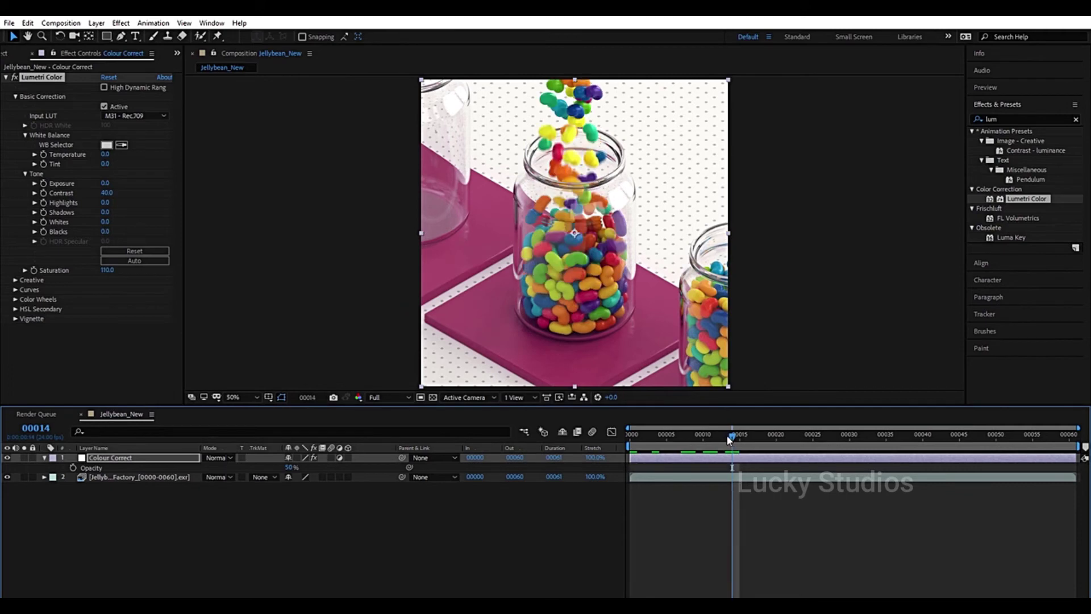
Create a new composition from the Jellybean_New composition and rename it Jellybean_Final.
{"action": "left_click", "coordinate": [5, 54]}
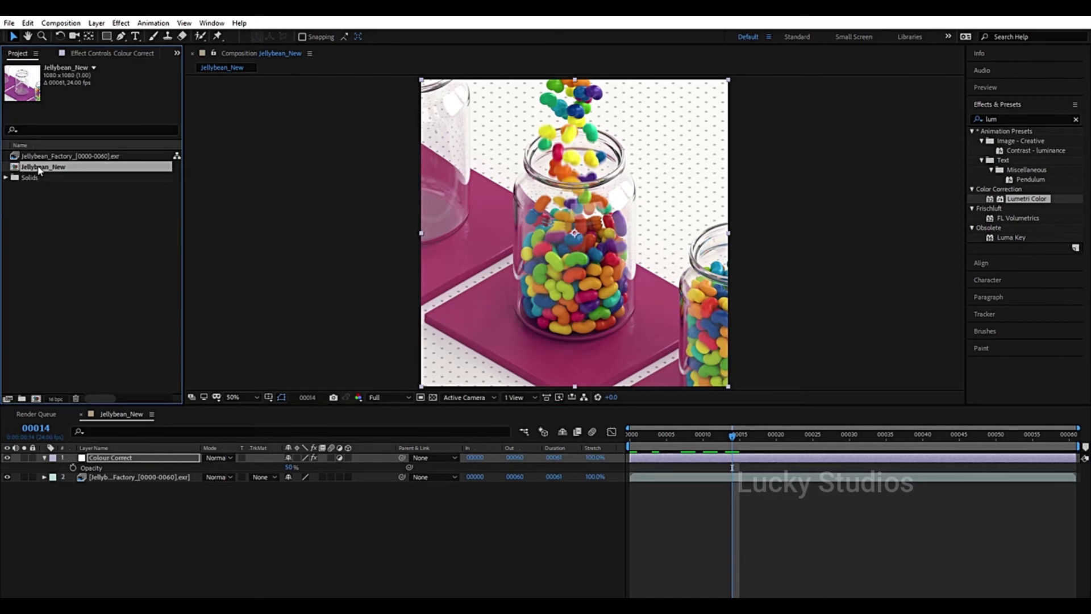
{"action": "left_click_drag", "start_coordinate": [39, 170], "coordinate": [35, 397]}
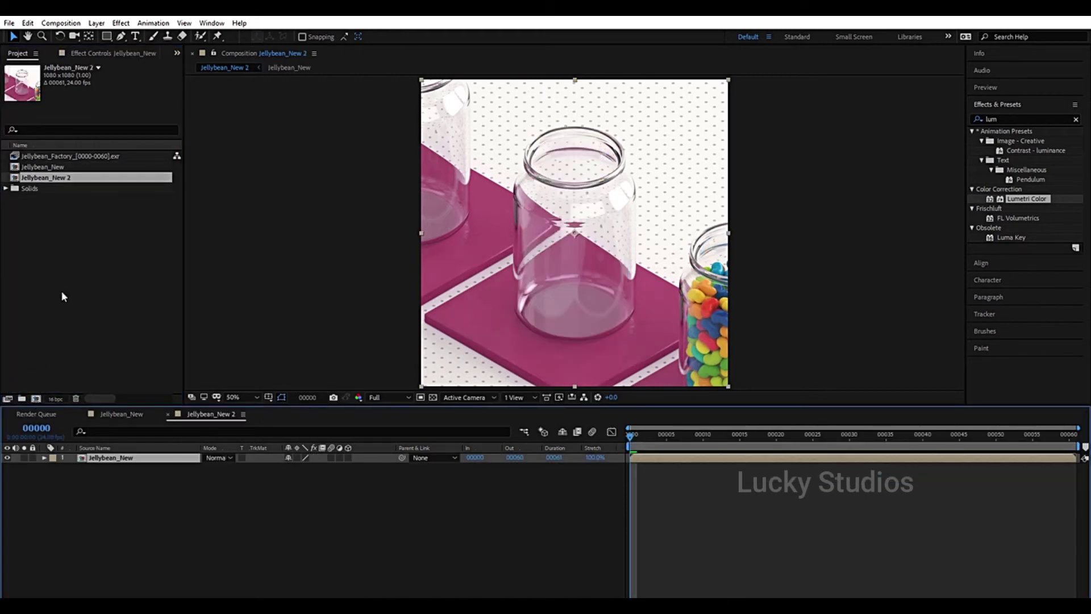
{"action": "left_click", "coordinate": [56, 180]}
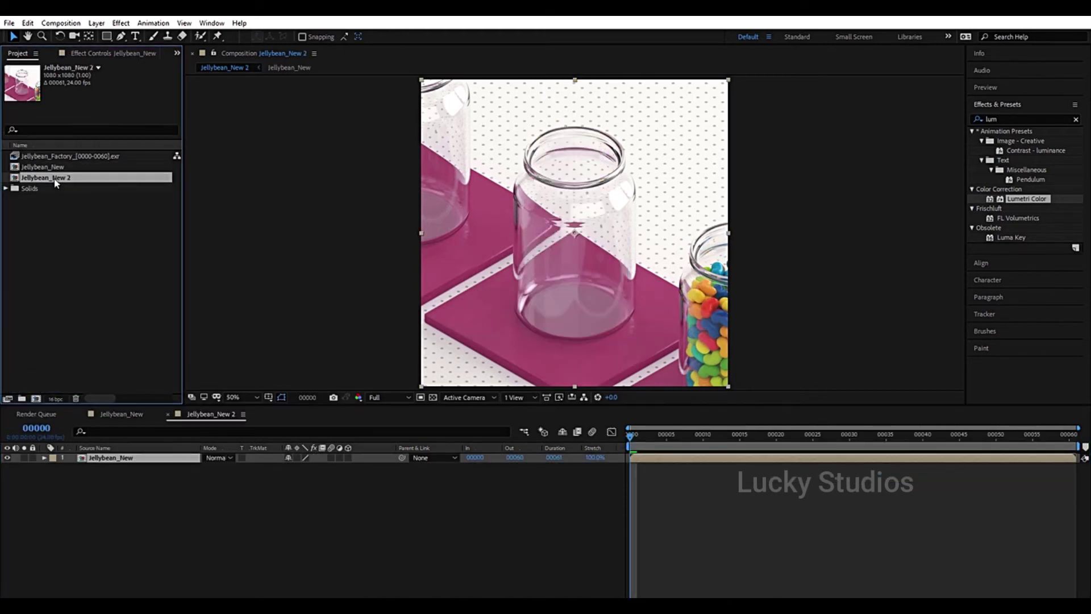
{"action": "key", "text": "Return"}
{"action": "left_click", "coordinate": [54, 179]}
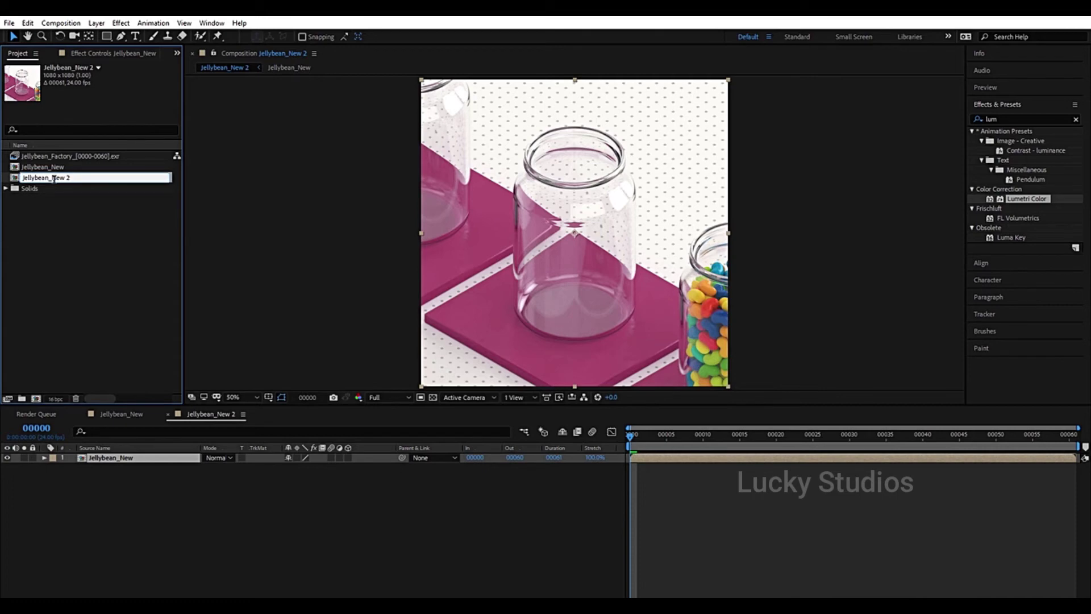
{"action": "left_click_drag", "start_coordinate": [53, 179], "coordinate": [75, 179]}
{"action": "type", "text": "Final"}
{"action": "key", "text": "Return"}
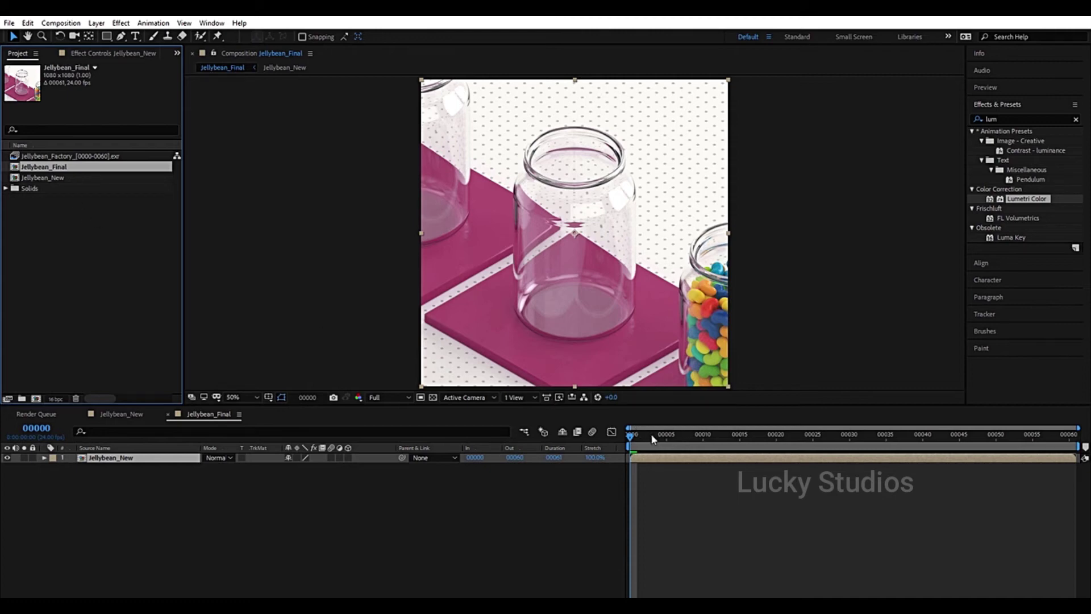
Split the Jellybean_New layer at frame 20 and move the second part to start at frame 0.
{"action": "left_click_drag", "start_coordinate": [653, 439], "coordinate": [777, 440]}
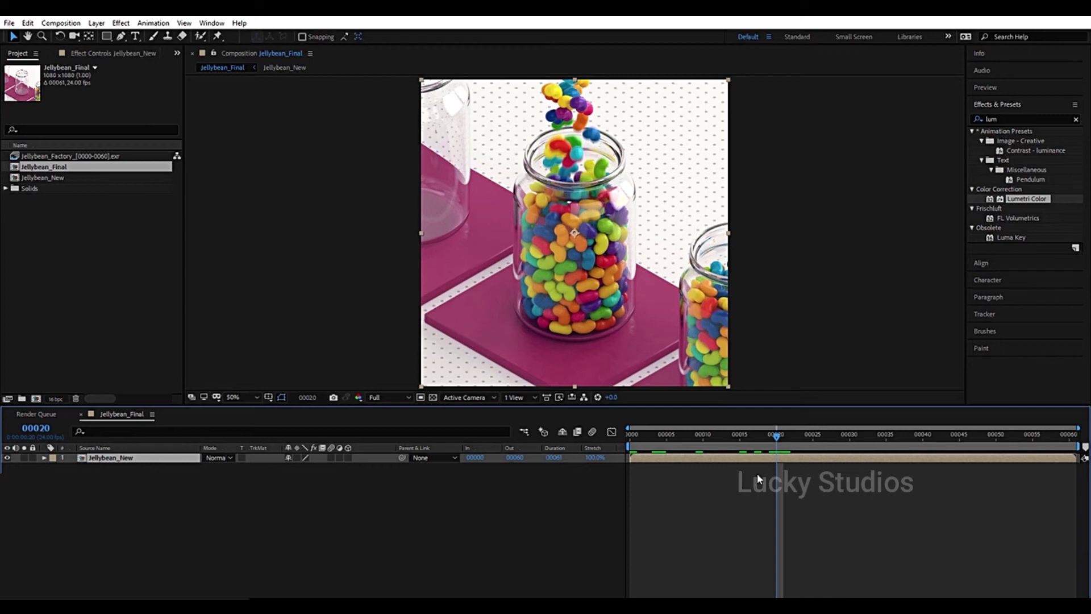
{"action": "key", "text": "ctrl+shift+d"}
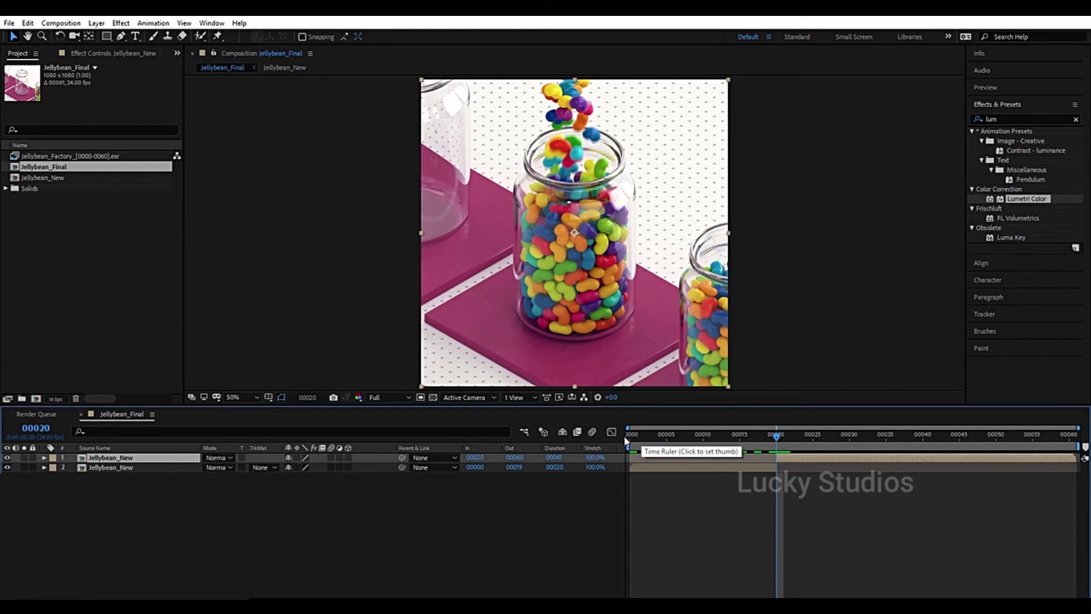
{"action": "left_click", "coordinate": [627, 442]}
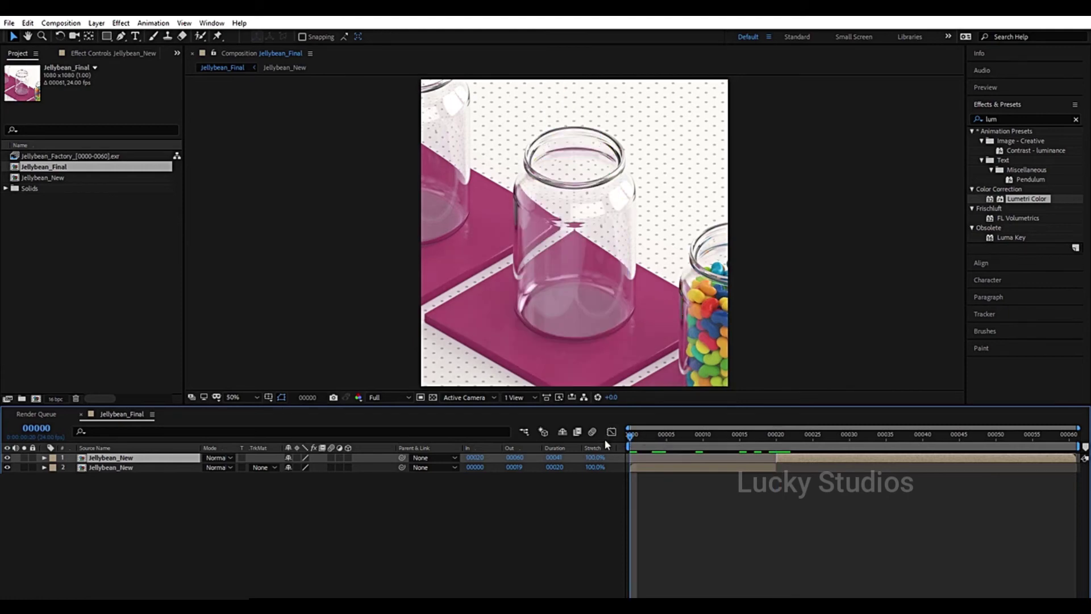
{"action": "key", "text": "bracketleft"}
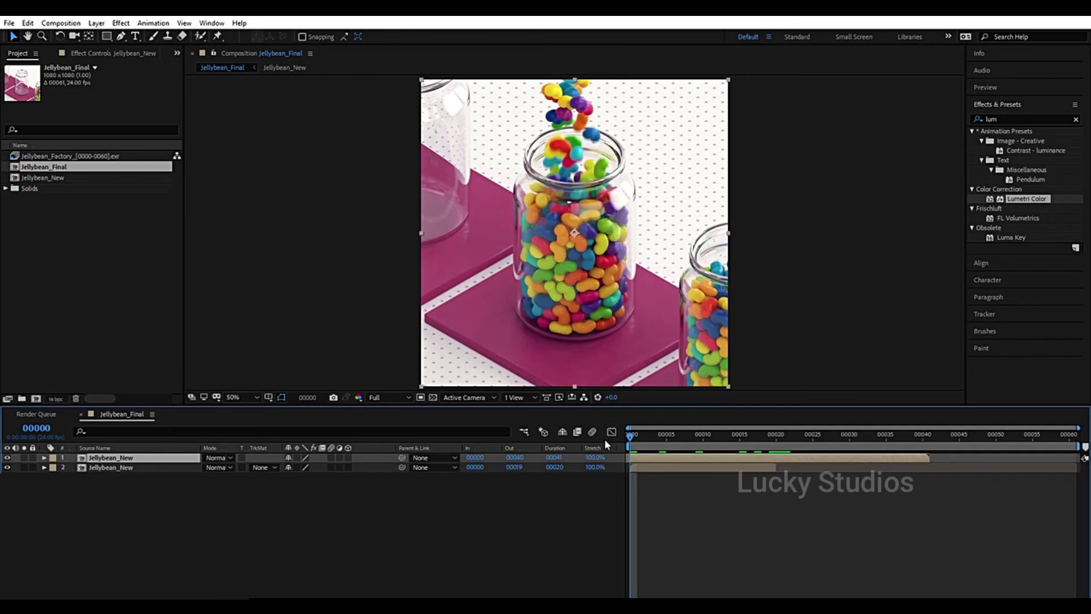
Move the opening segment of the split Jellybean_New layer so that it ends at frame 60.
{"action": "left_click", "coordinate": [727, 471]}
{"action": "key", "text": "End"}
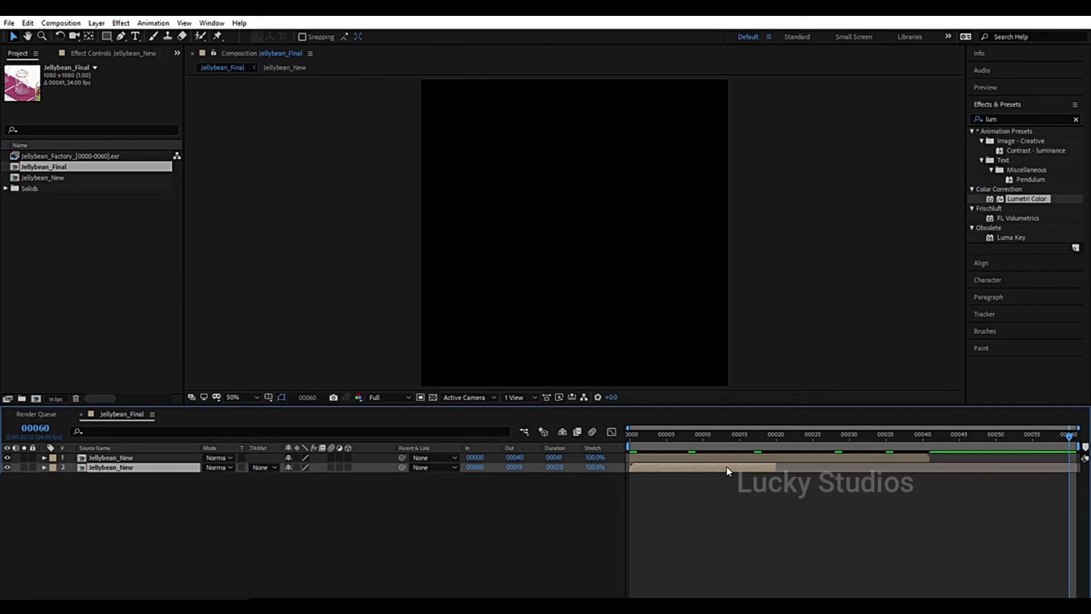
{"action": "key", "text": "bracketright"}
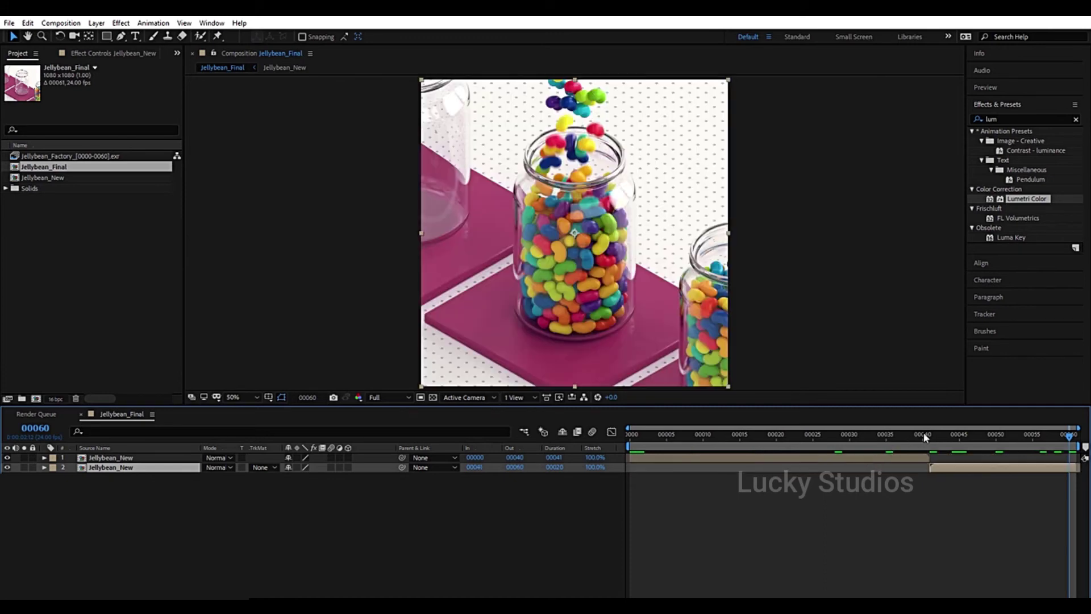
Play back the rearranged Jellybean_Final composition to check the loop, and return to frame 0.
{"action": "left_click", "coordinate": [931, 436]}
{"action": "key", "text": "space"}
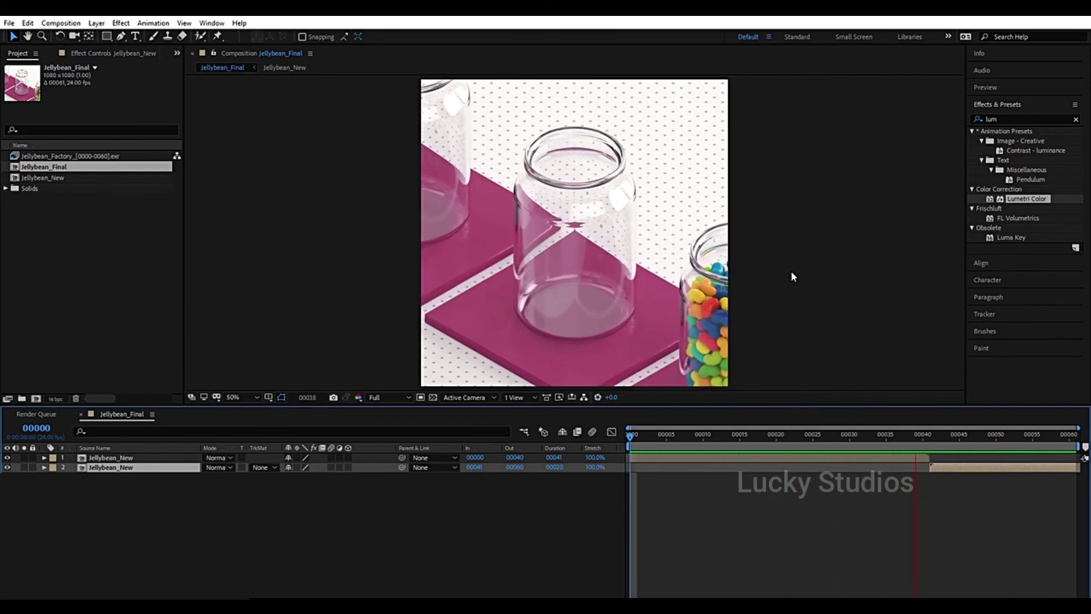
{"action": "key", "text": "space"}
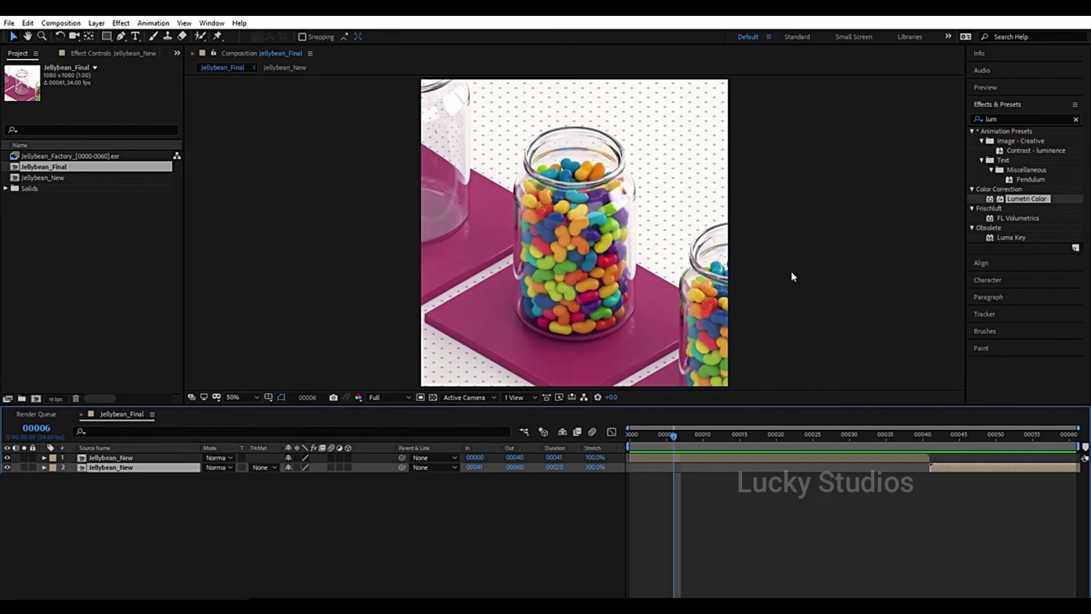
{"action": "left_click", "coordinate": [631, 435]}
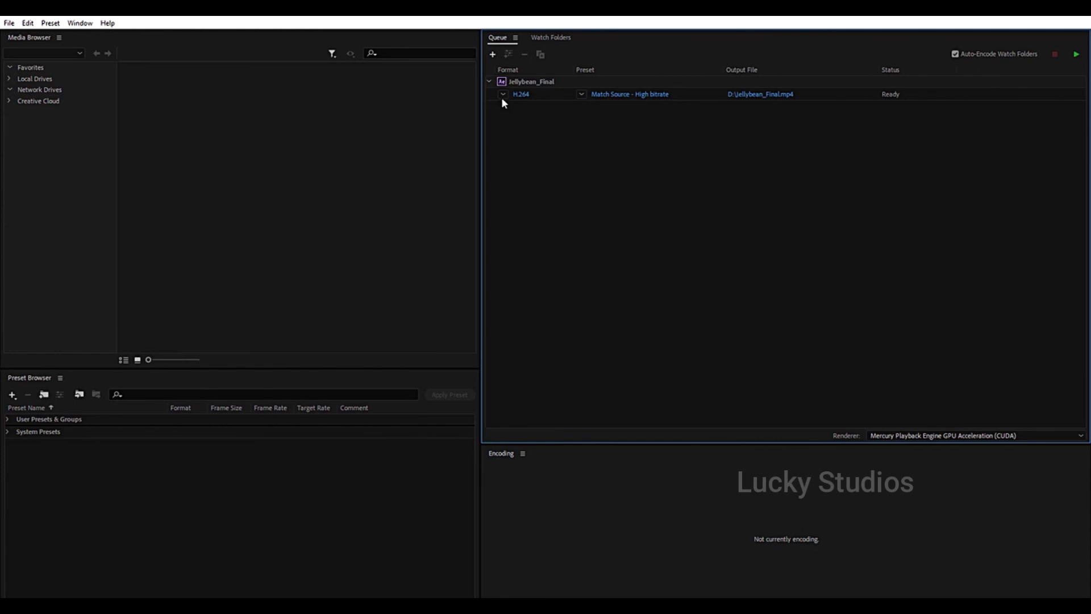
In Adobe Media Encoder, choose the Match Source - High bitrate preset for the H.264 Jellybean_Final output and start encoding the queue.
{"action": "left_click", "coordinate": [582, 95]}
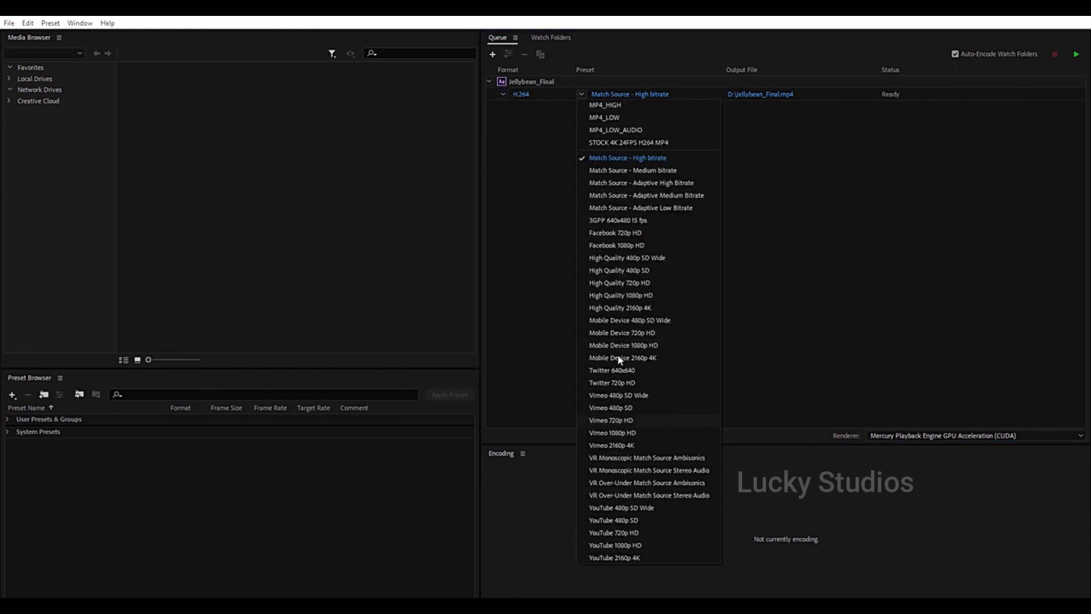
{"action": "left_click", "coordinate": [632, 159]}
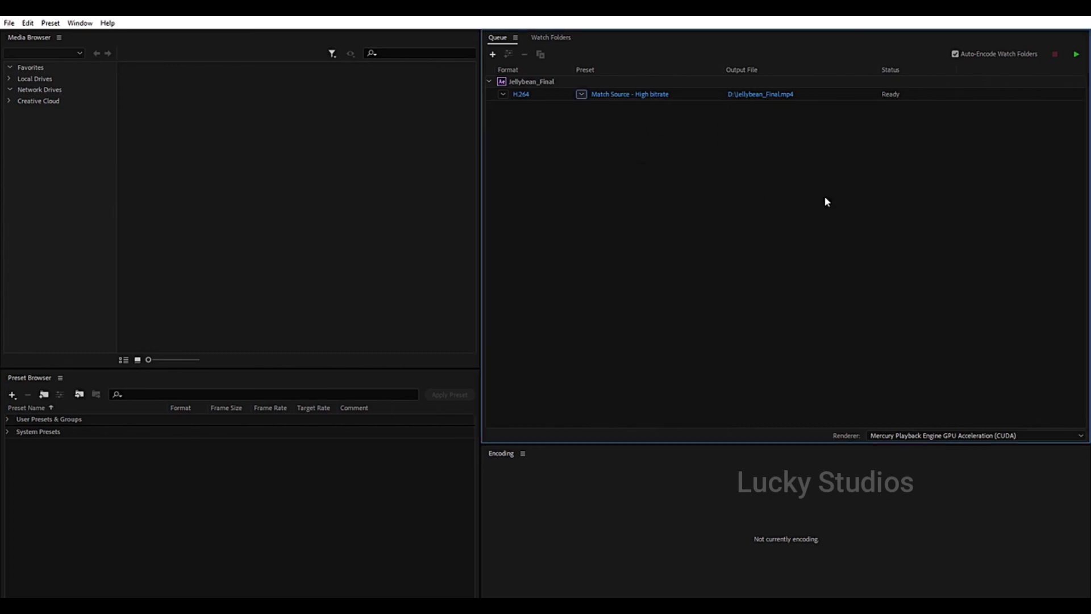
{"action": "left_click", "coordinate": [1076, 54]}
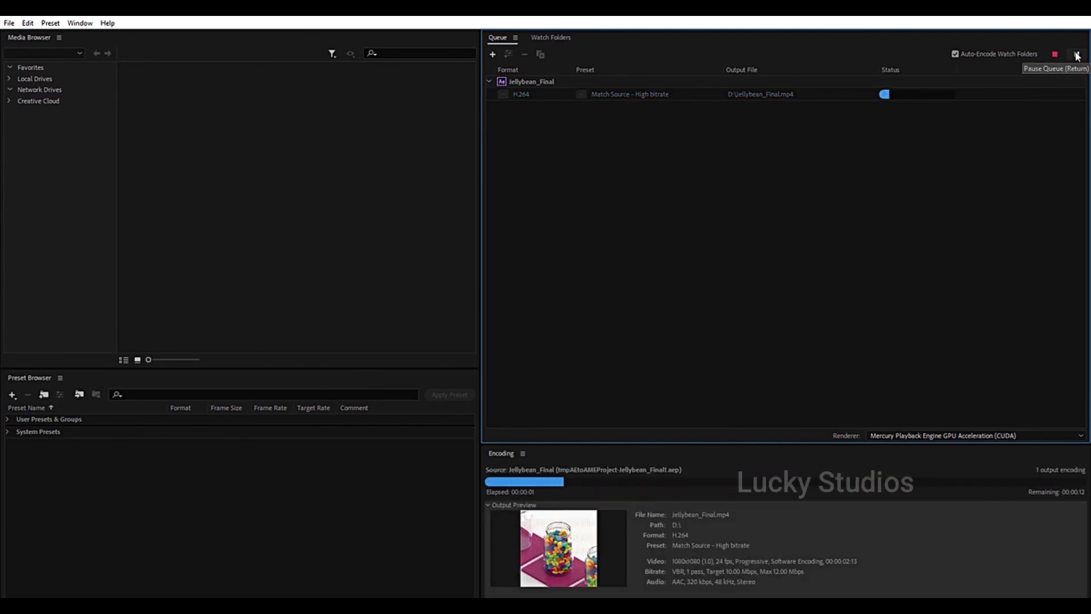